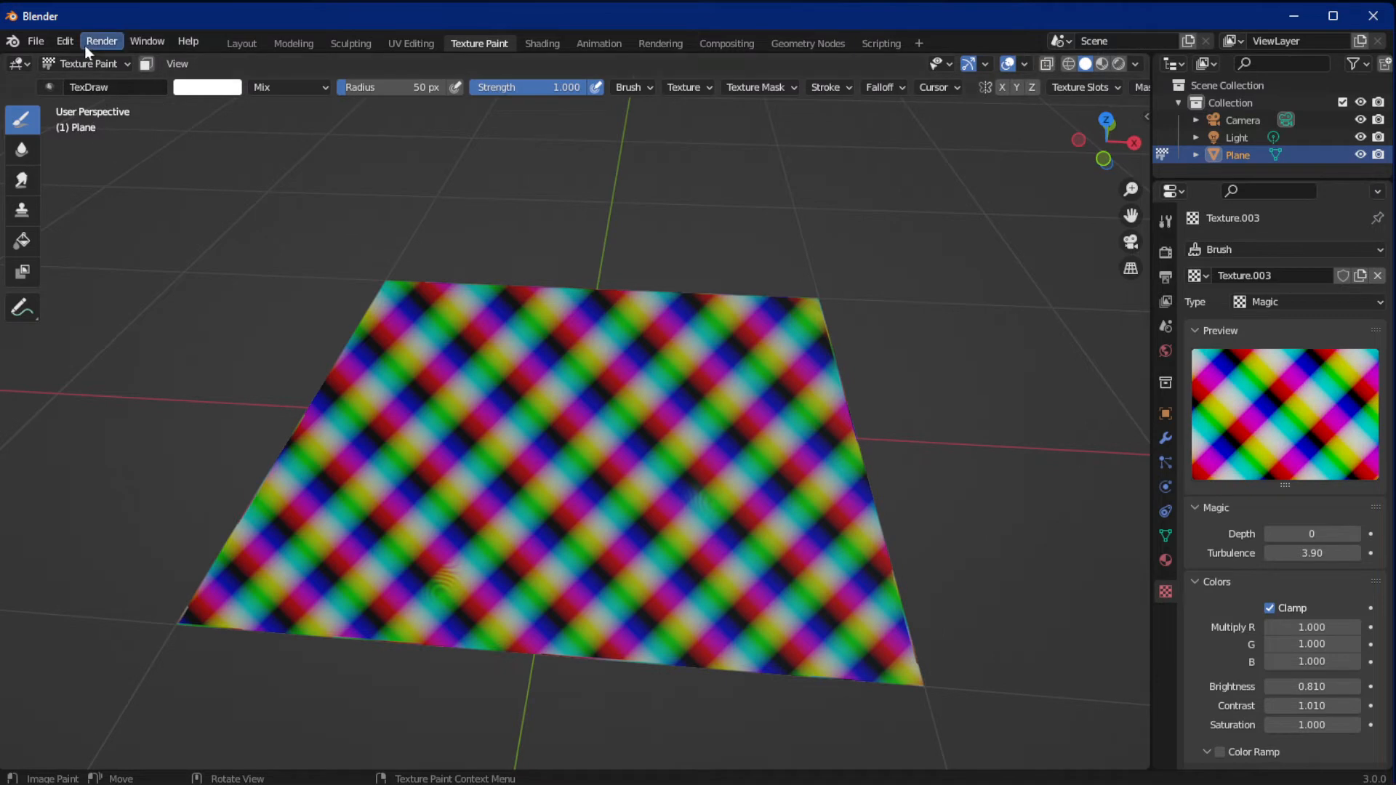
Start a new scene with the default cube, discarding the unsaved changes to the current file and its modified image.
click(43, 44)
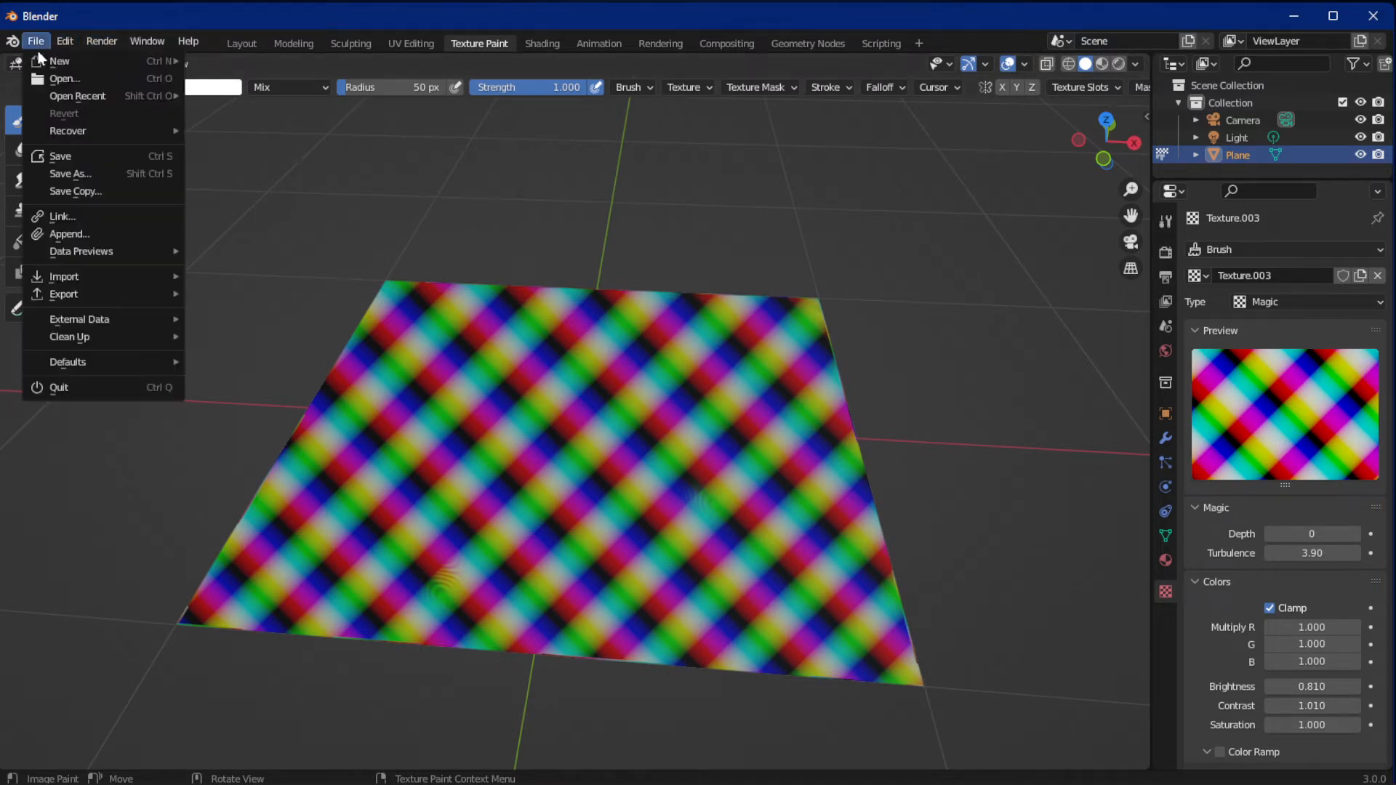
mouse_move(66, 57)
click(231, 59)
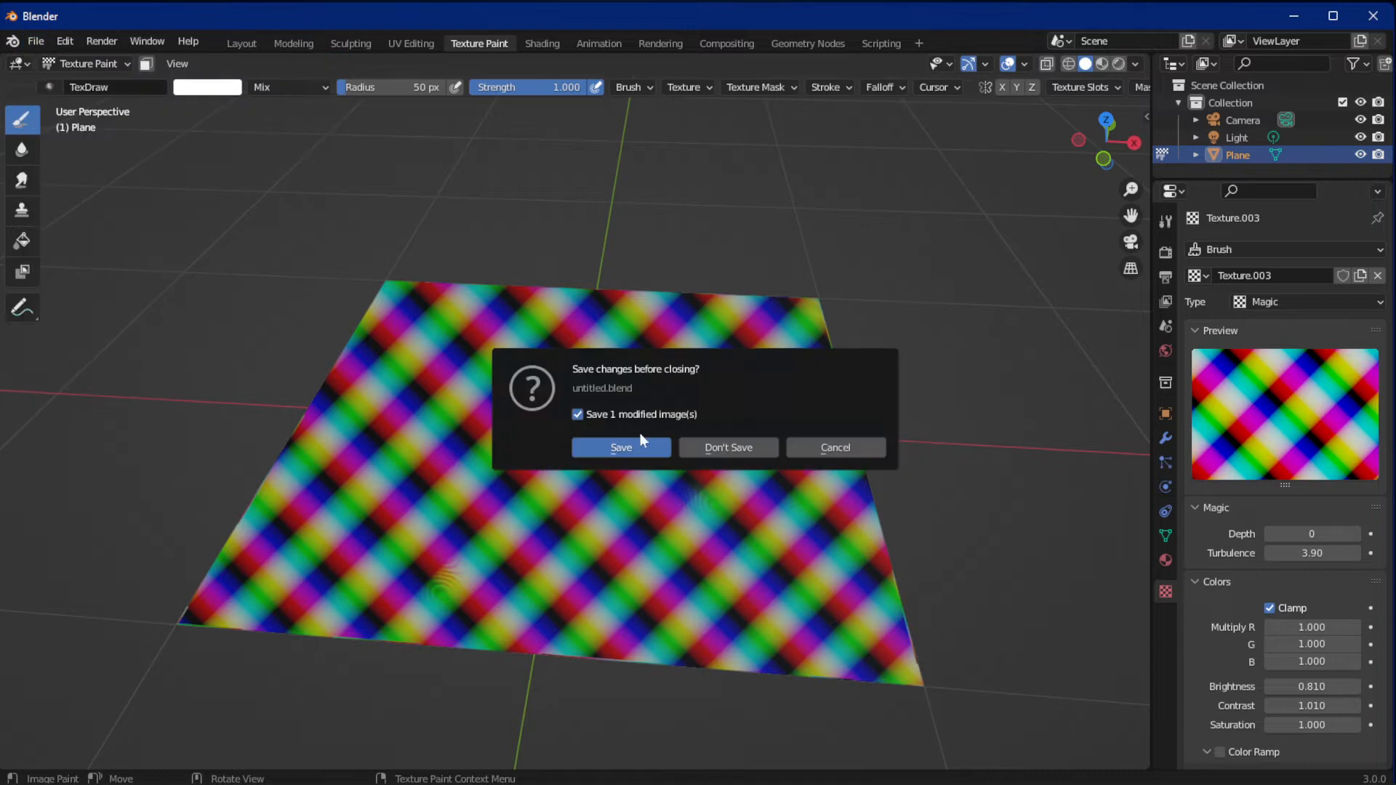
click(741, 454)
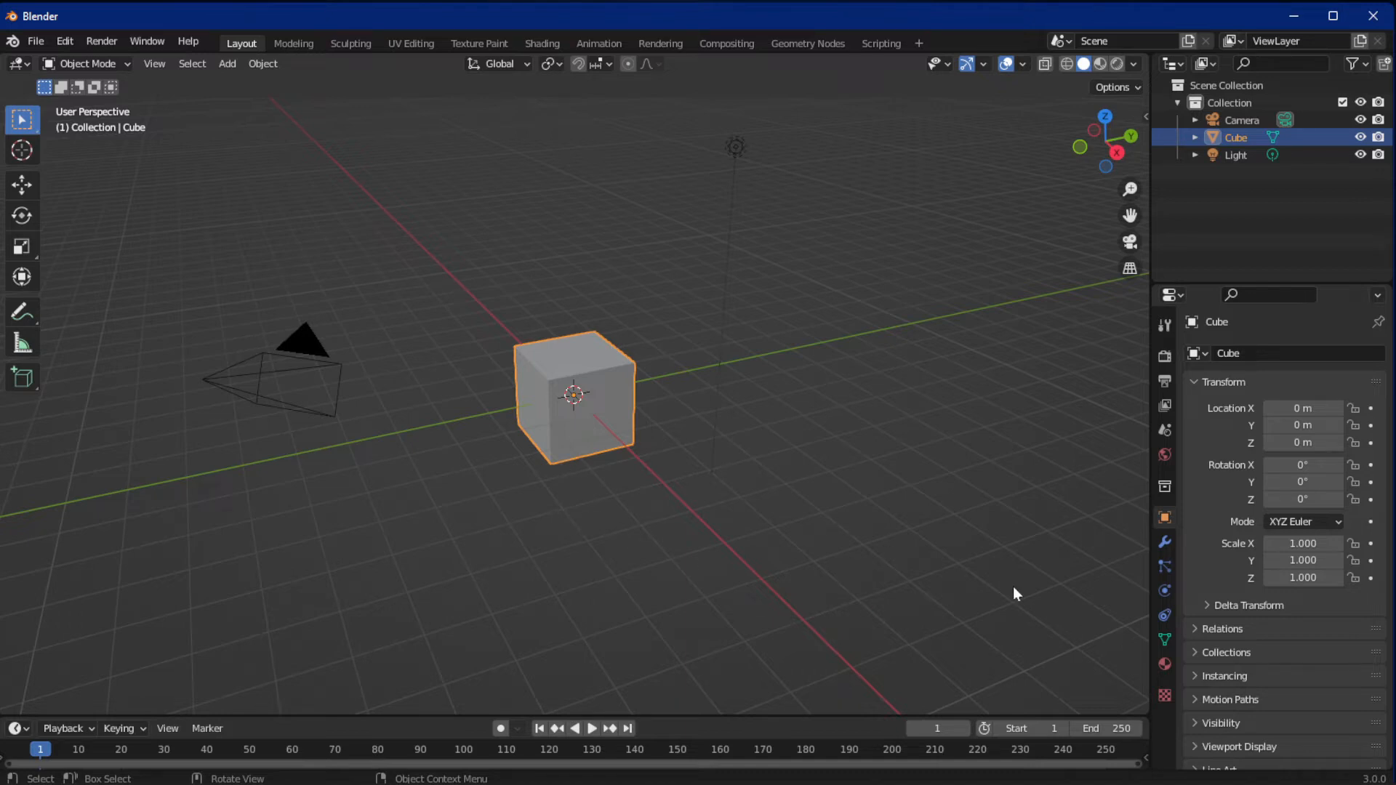
Create a new brush texture of type Magic, try a depth of 0 and set the depth back to 2.
click(1165, 696)
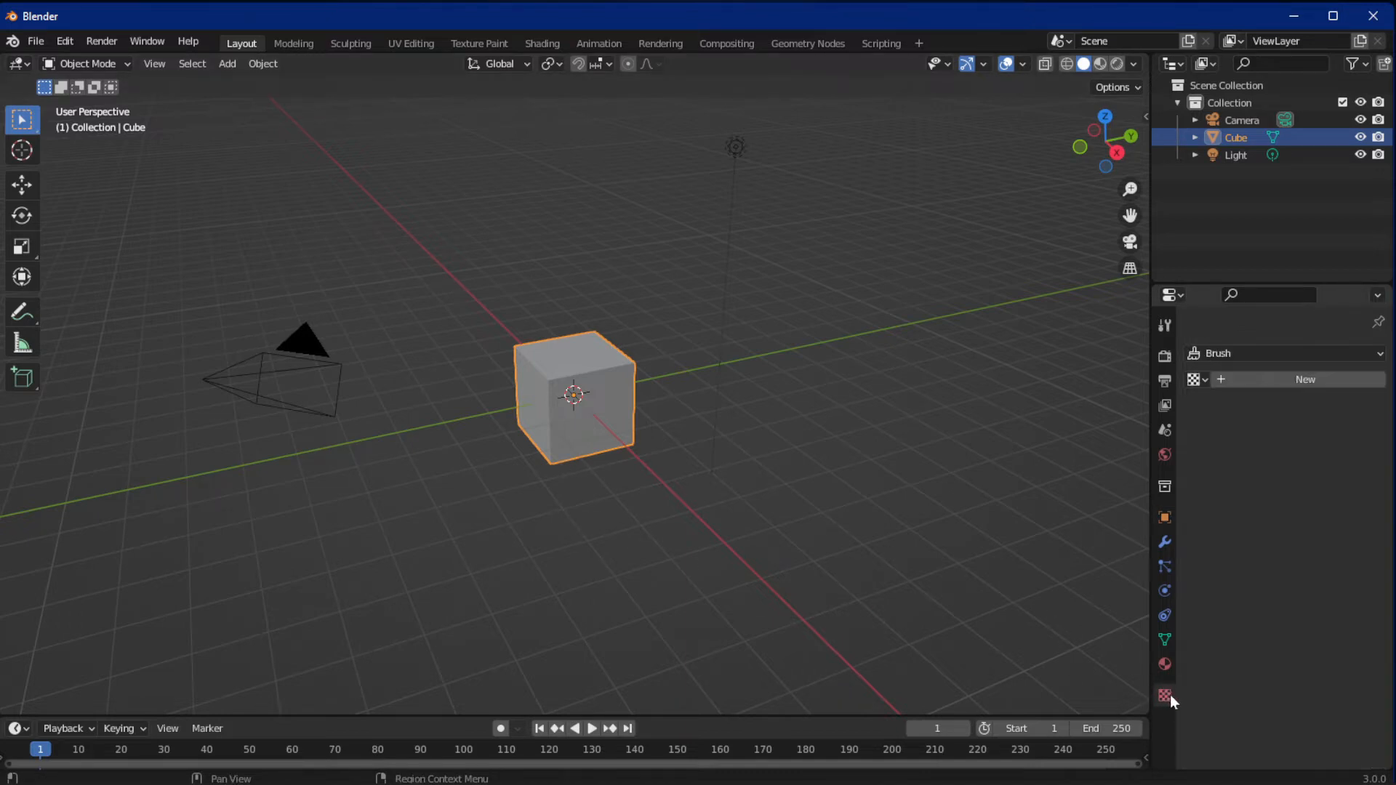
click(1265, 386)
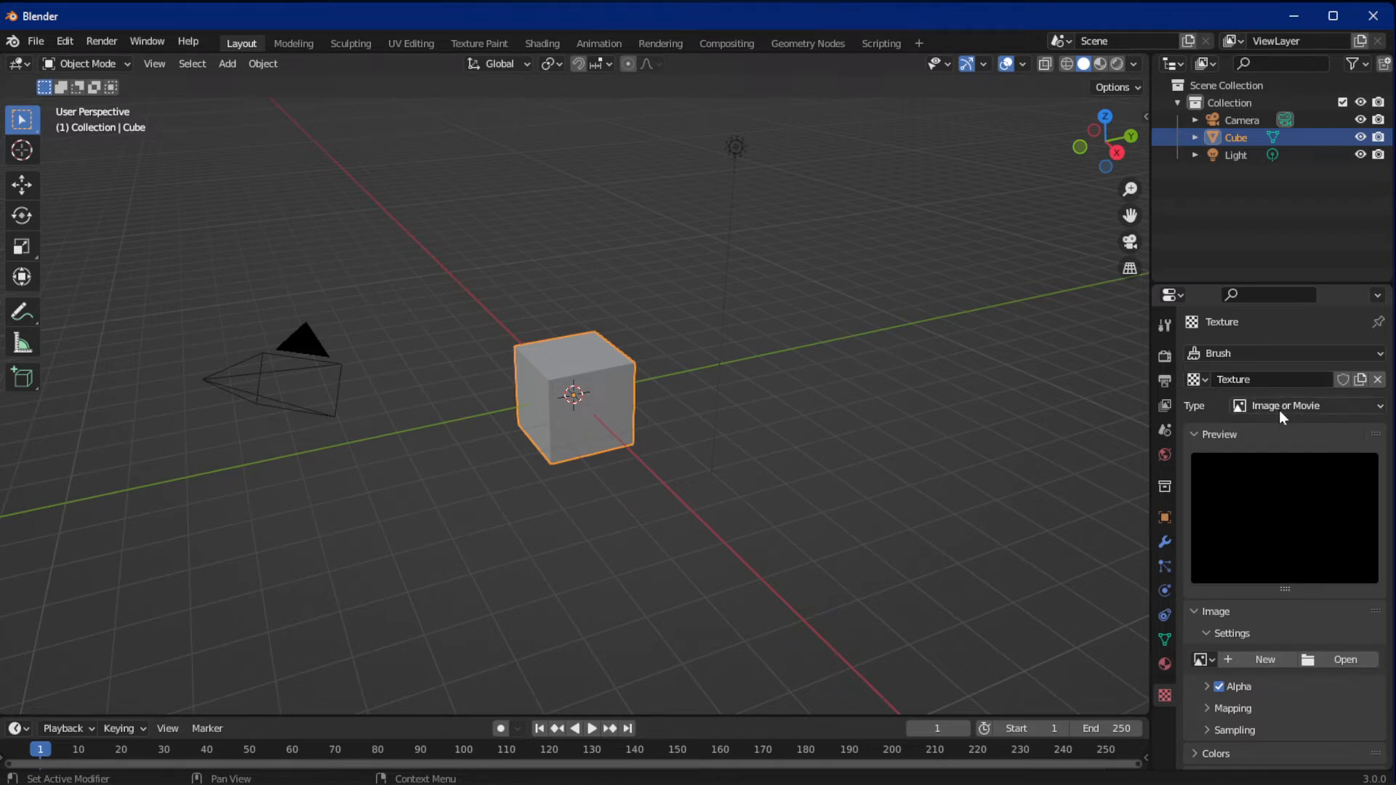
click(1283, 408)
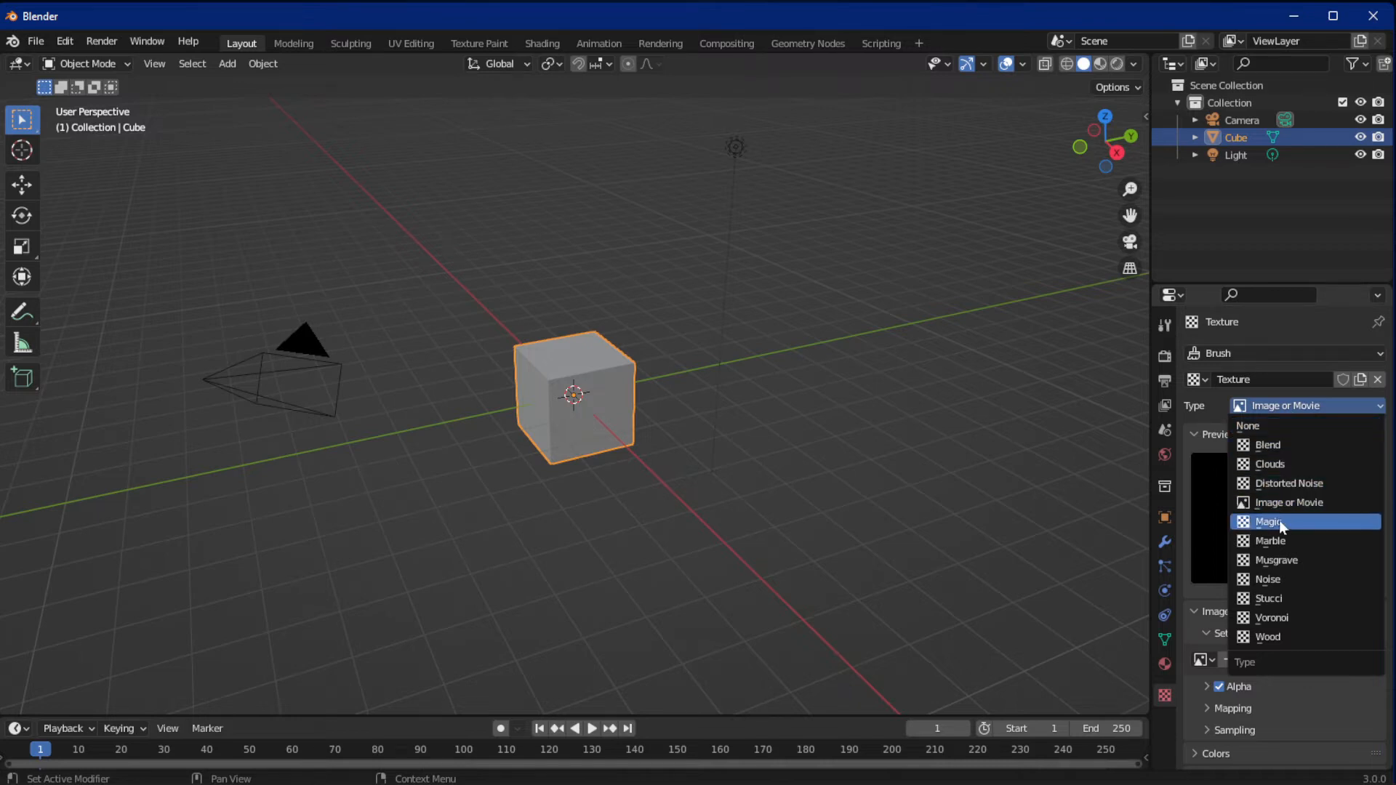
click(1271, 522)
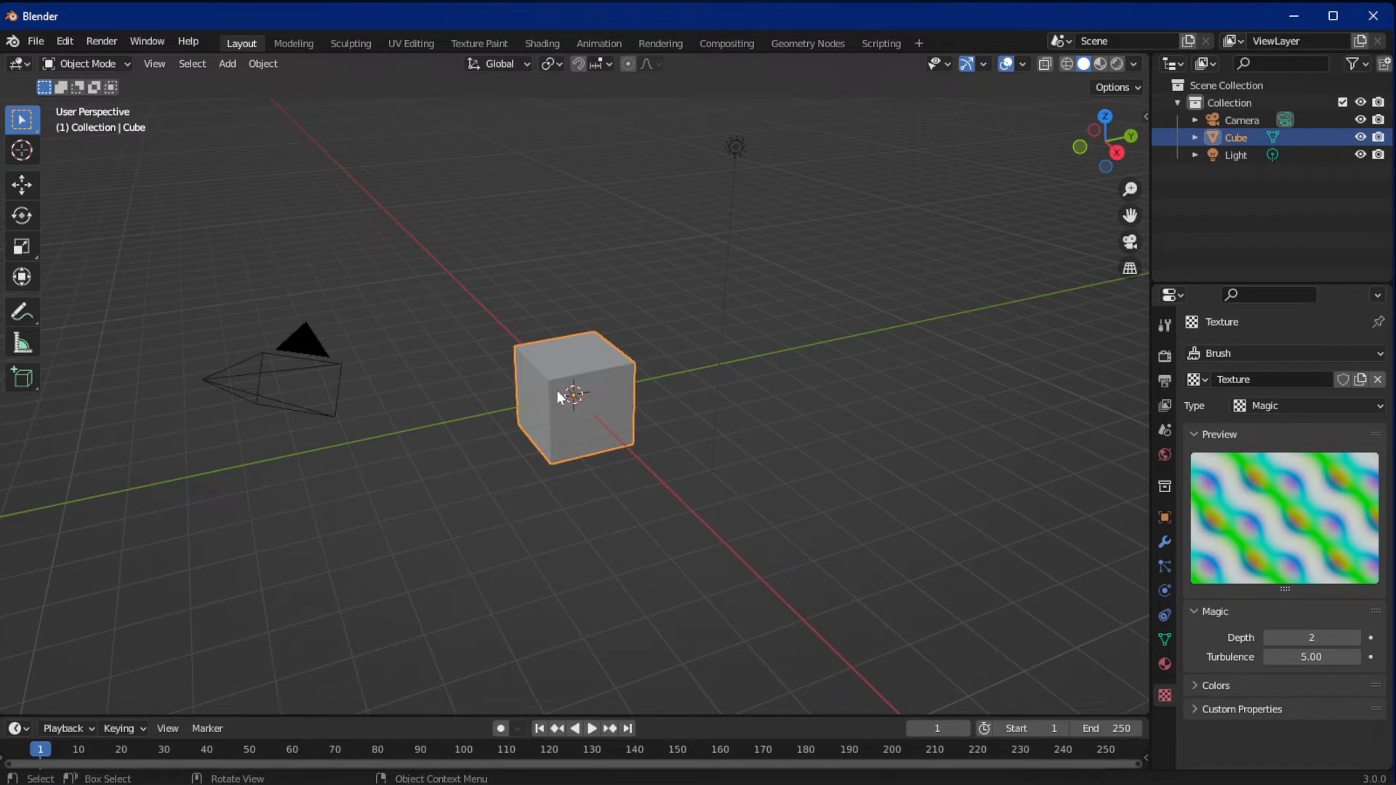
drag(1312, 638, 1286, 638)
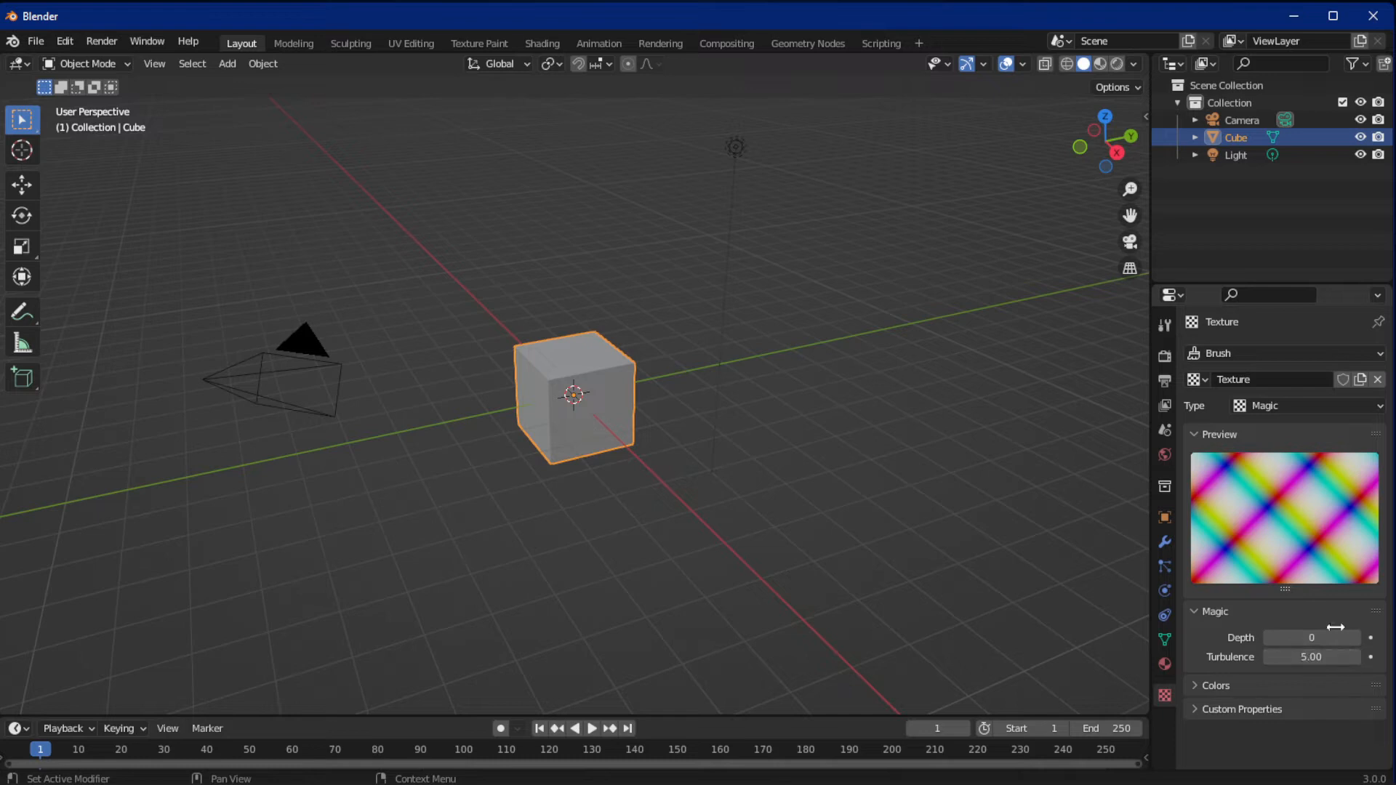
drag(1291, 629, 1318, 629)
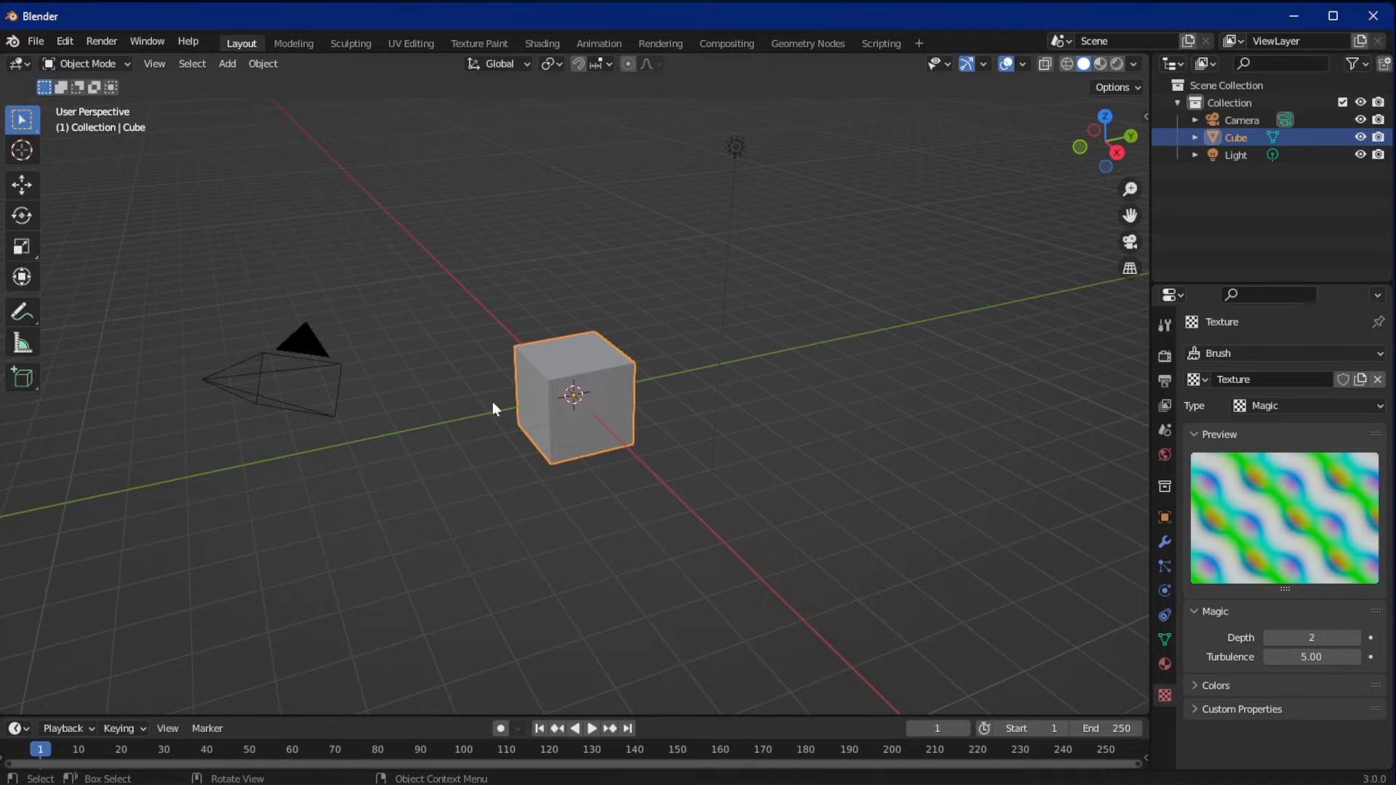
Delete the default cube and add a mesh plane in its place.
key(Delete)
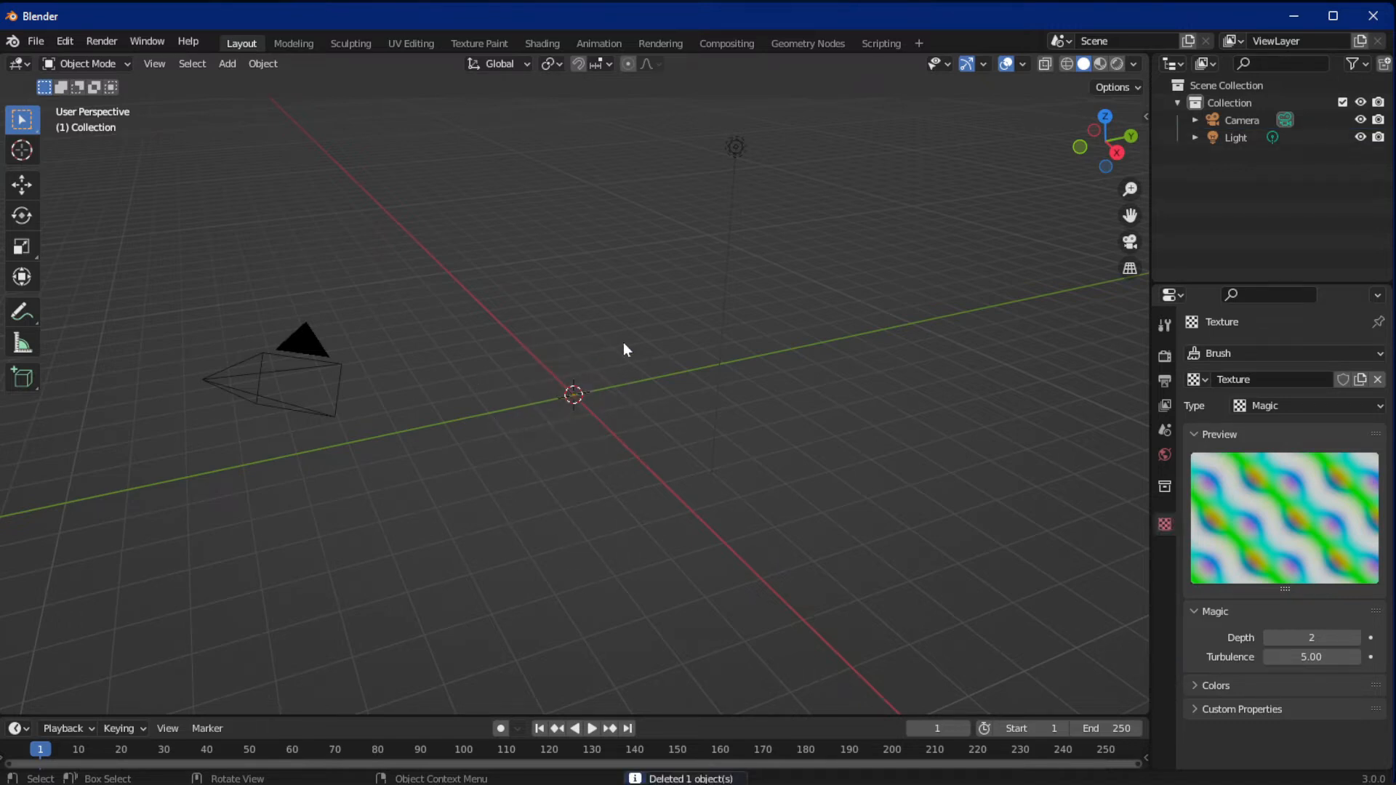
click(228, 63)
mouse_move(298, 85)
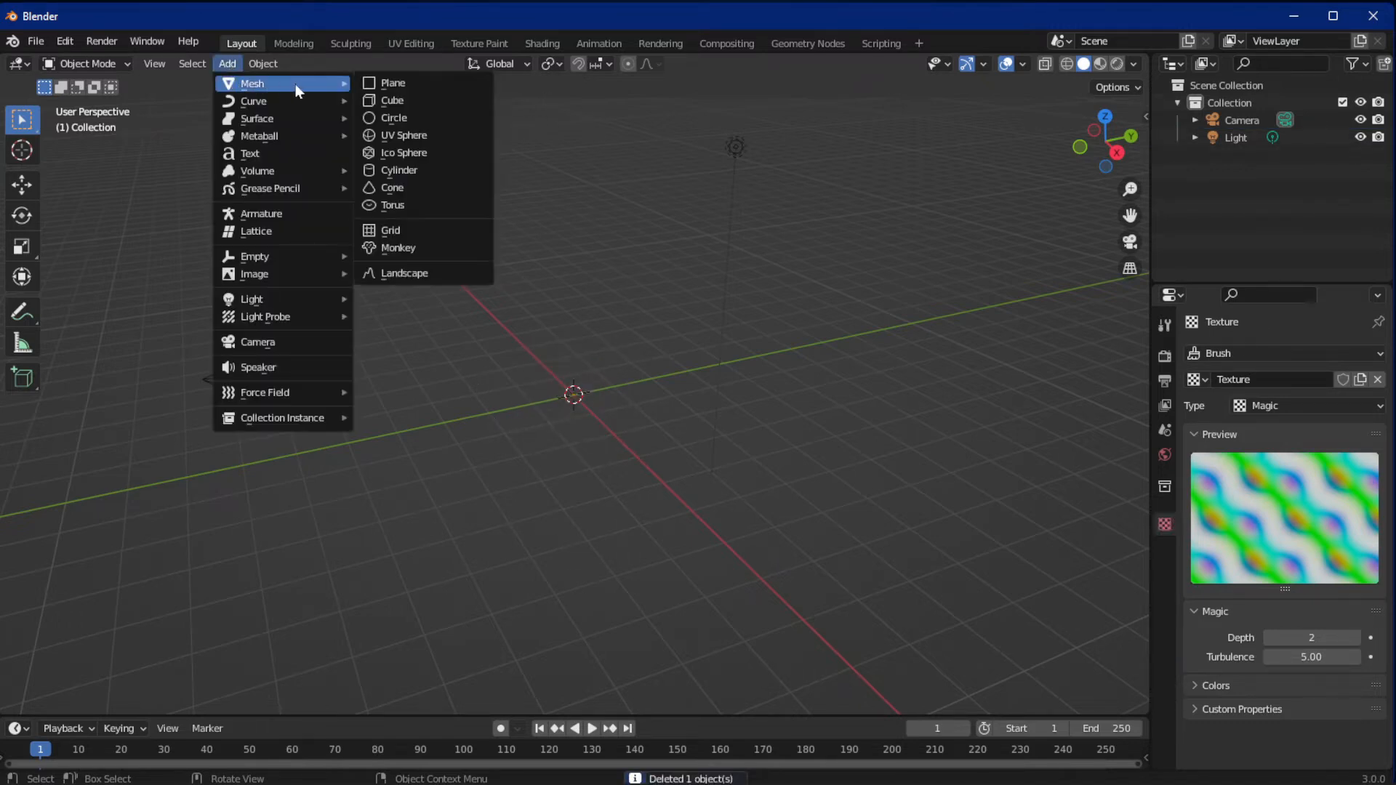
click(387, 84)
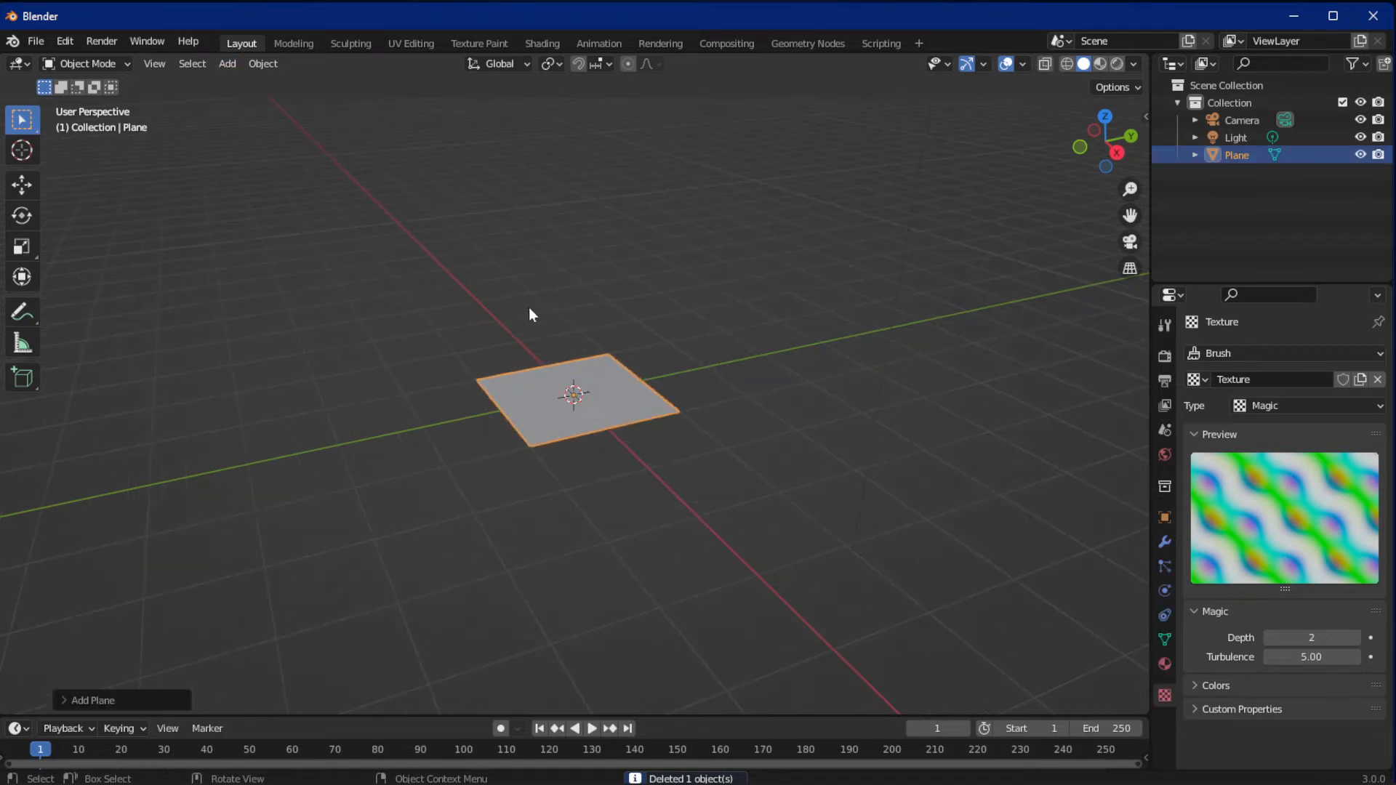
In the Texture Paint workspace, add a black 1024 × 1024 px Base Color paint slot to the plane and paint its whole surface with the Magic texture.
click(487, 42)
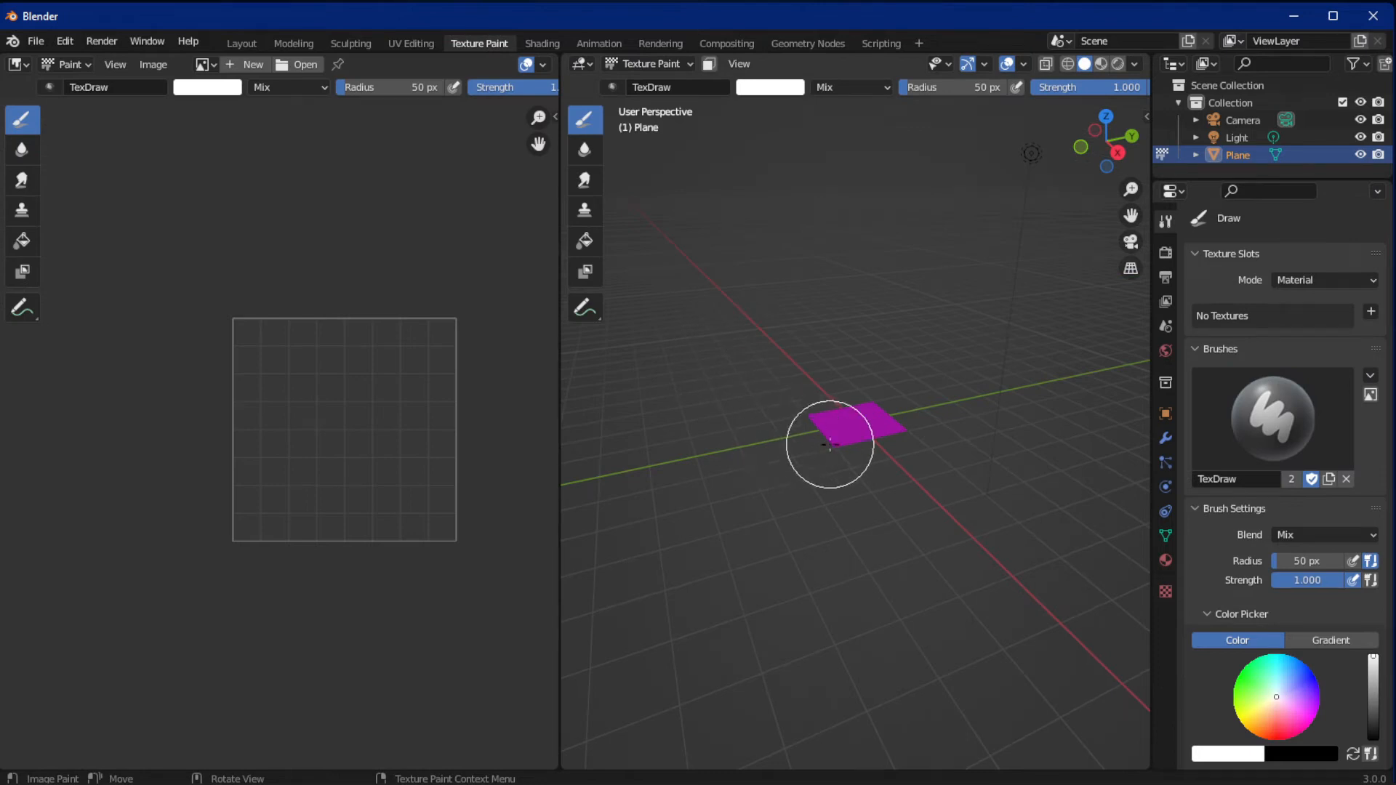
scroll(832, 446, up, 7)
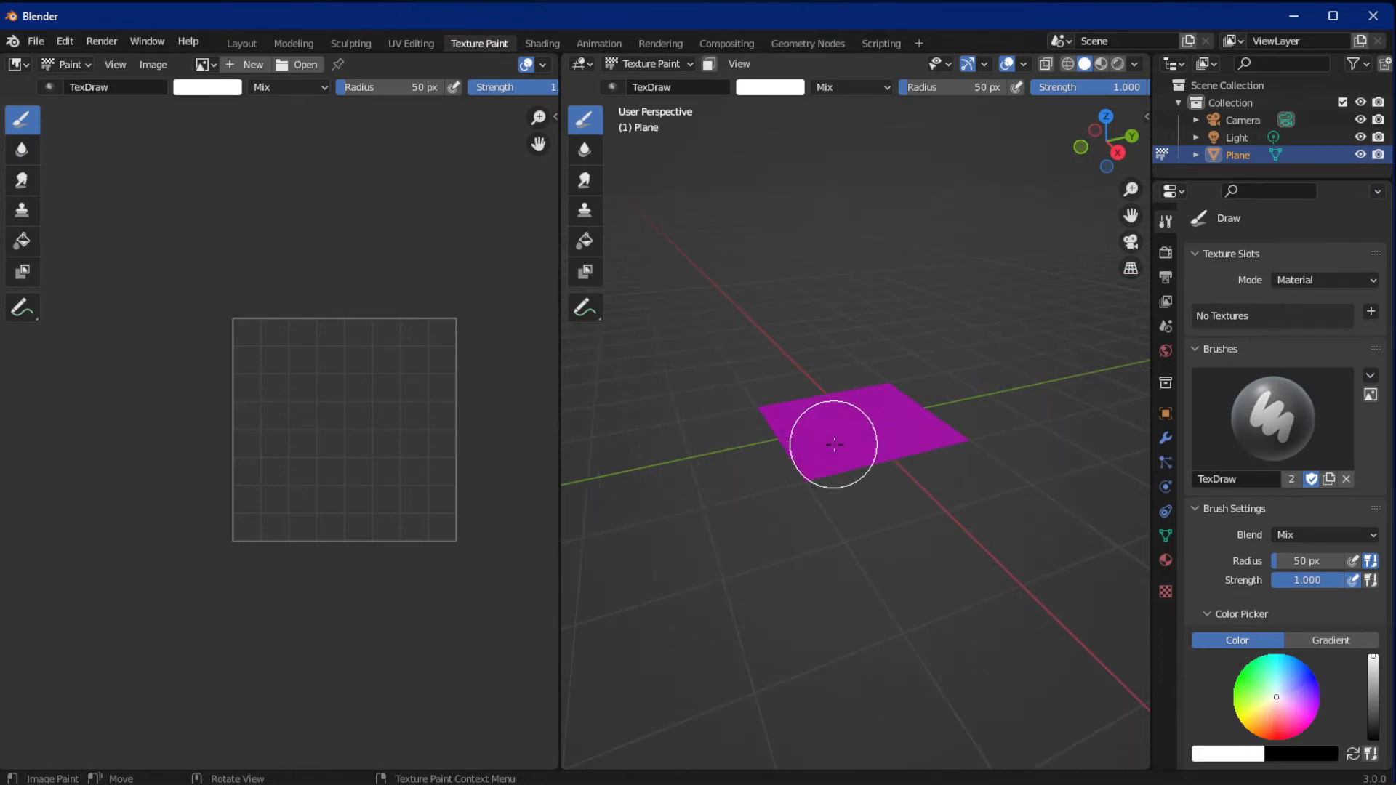
click(1370, 312)
click(1286, 334)
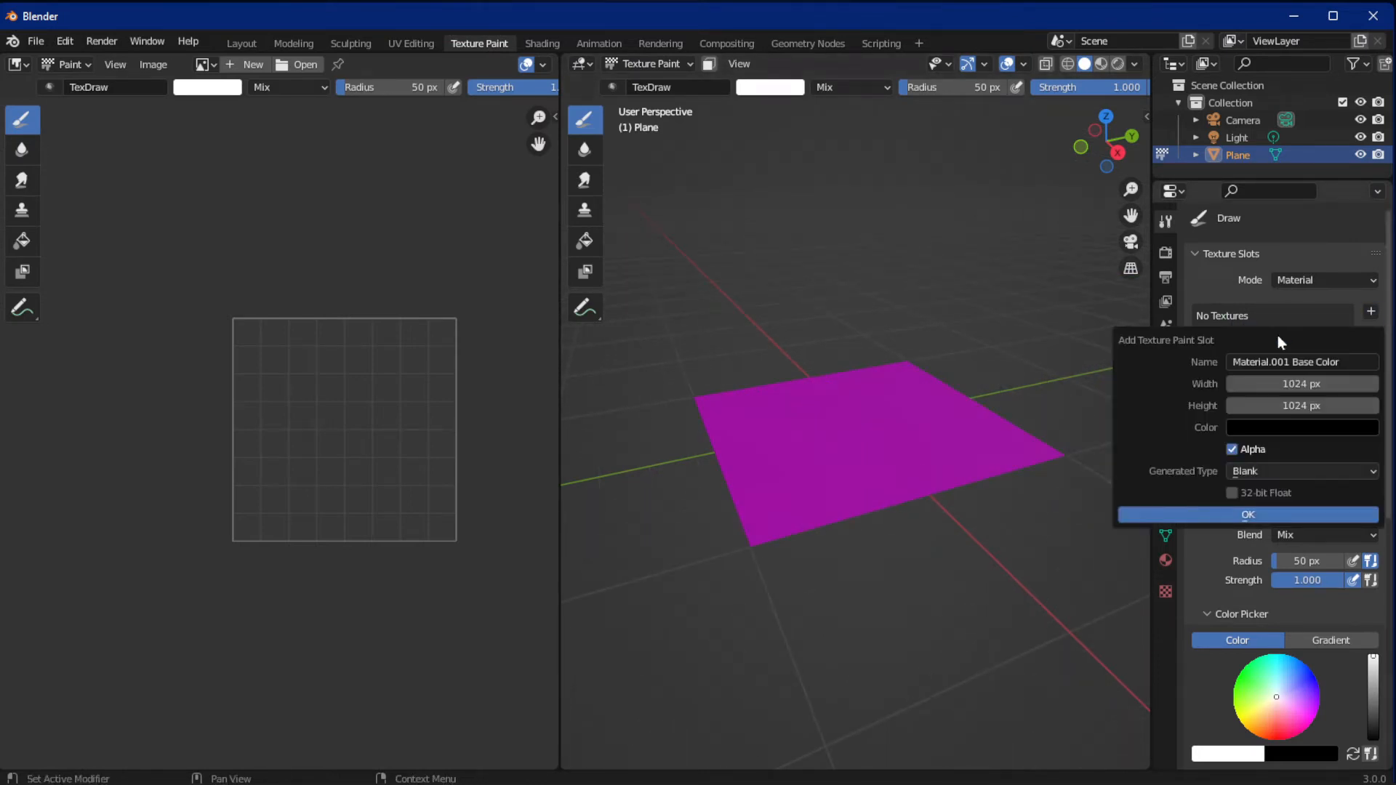
click(1170, 513)
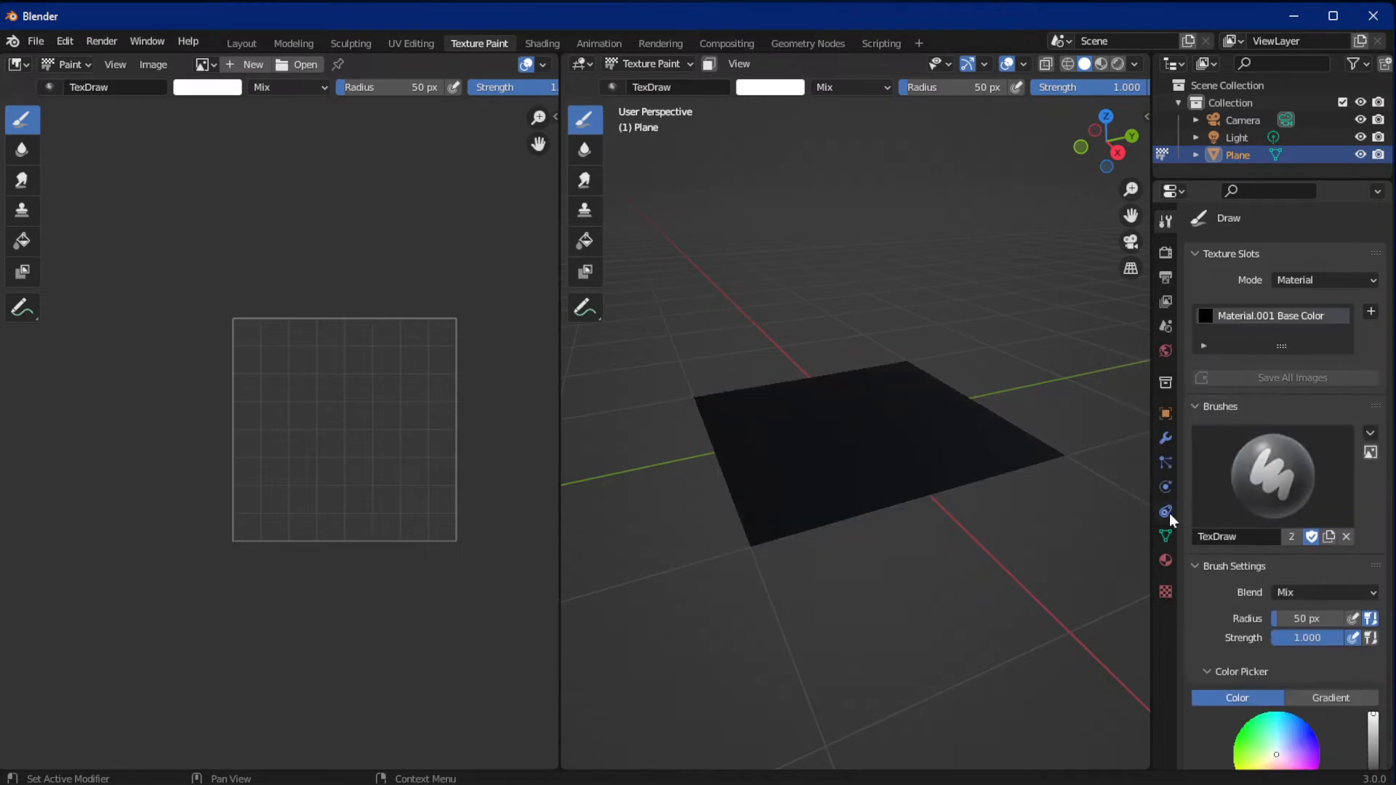
mouse_move(821, 380)
mouse_down()
mouse_move(676, 412)
mouse_move(848, 387)
mouse_move(935, 396)
mouse_move(1026, 459)
mouse_move(997, 471)
mouse_move(935, 440)
mouse_move(726, 457)
mouse_move(910, 489)
mouse_move(795, 499)
mouse_move(778, 523)
mouse_move(1063, 452)
mouse_up()
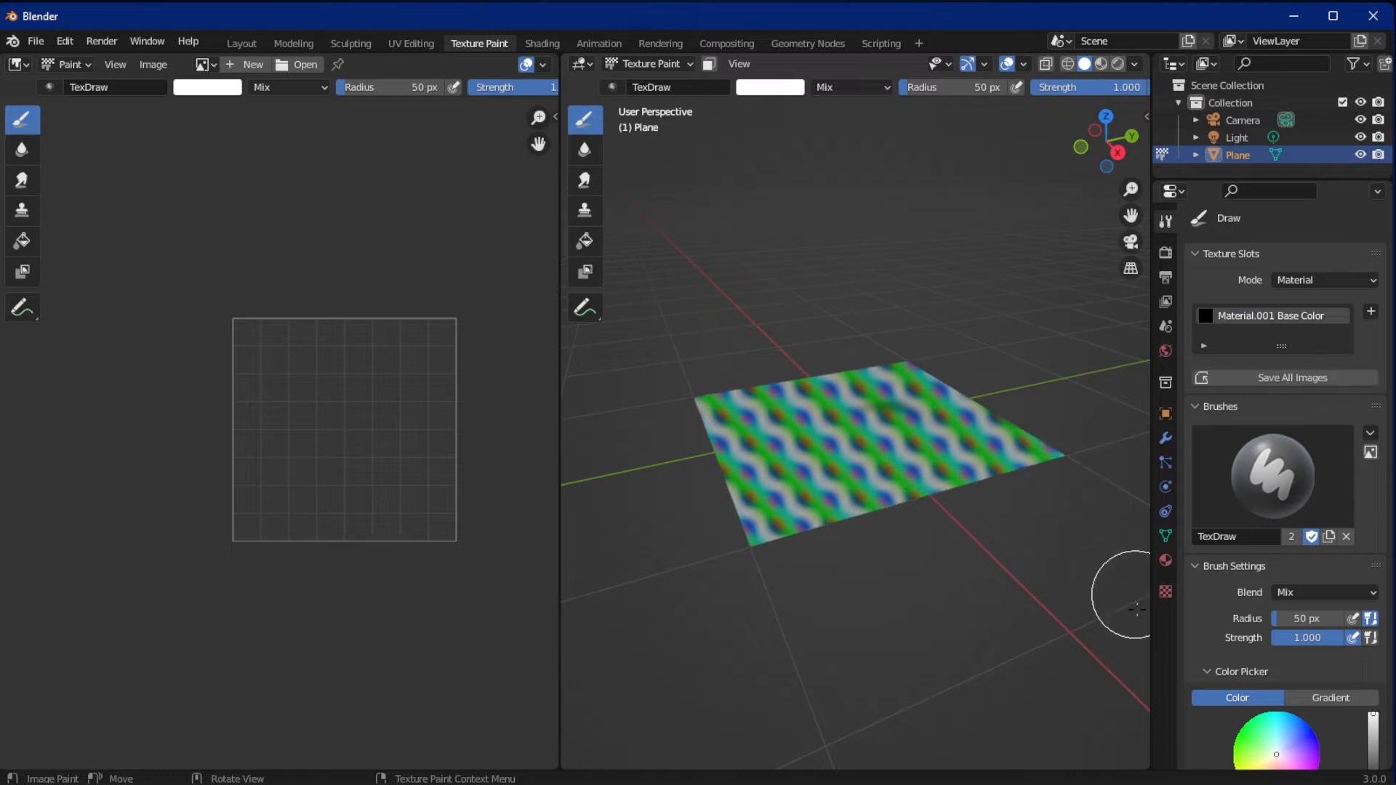
Try the Wood and Voronoi types on the brush texture, checking each preview, and return the type to Magic.
click(1166, 591)
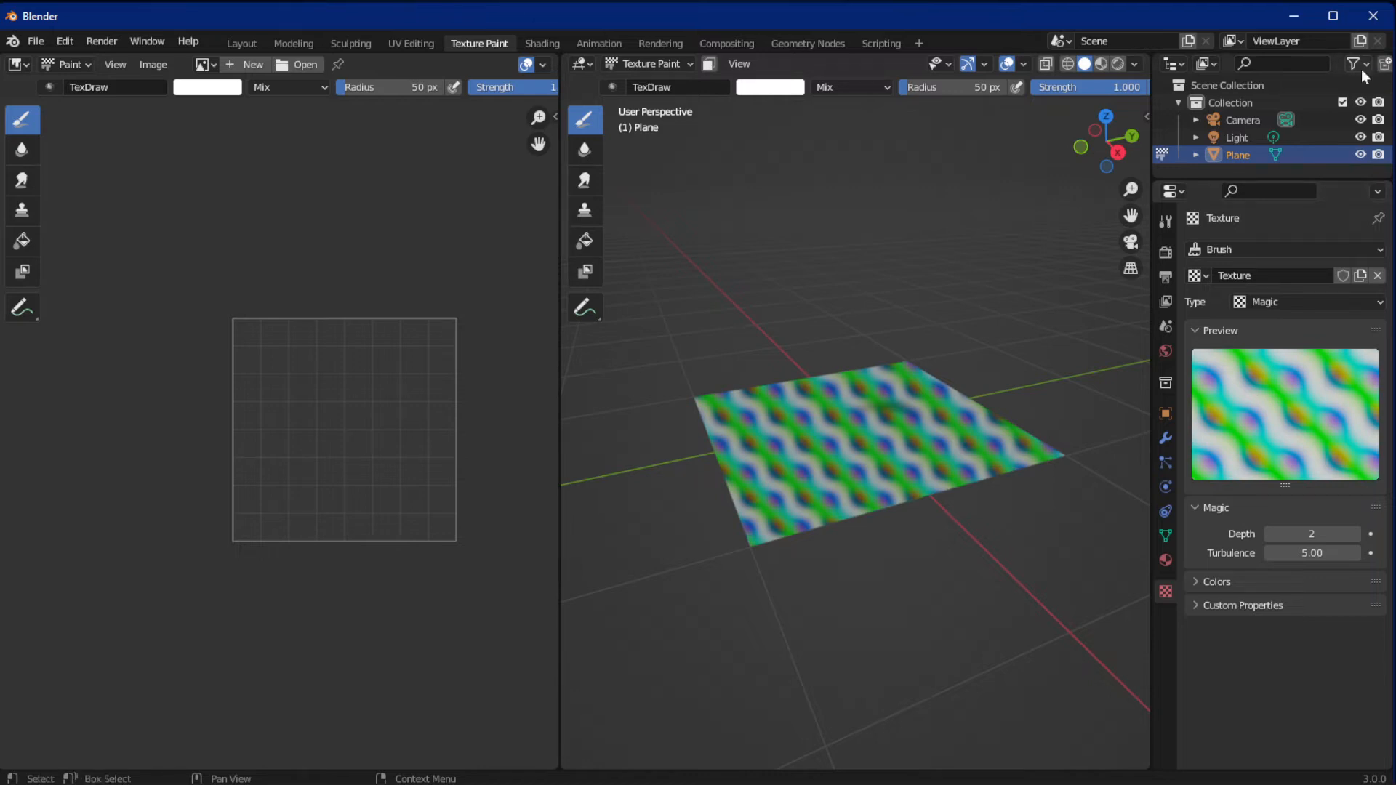
click(1277, 304)
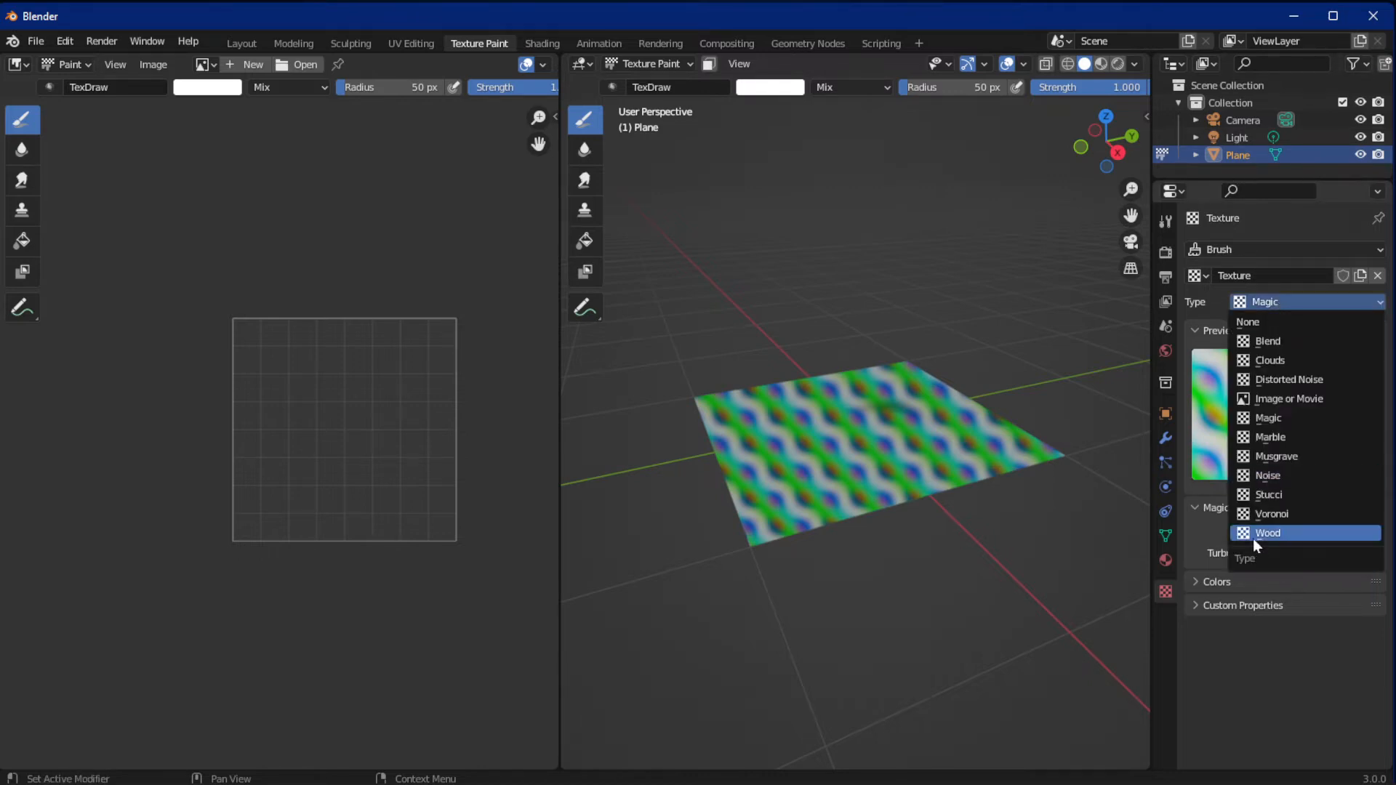
click(1281, 534)
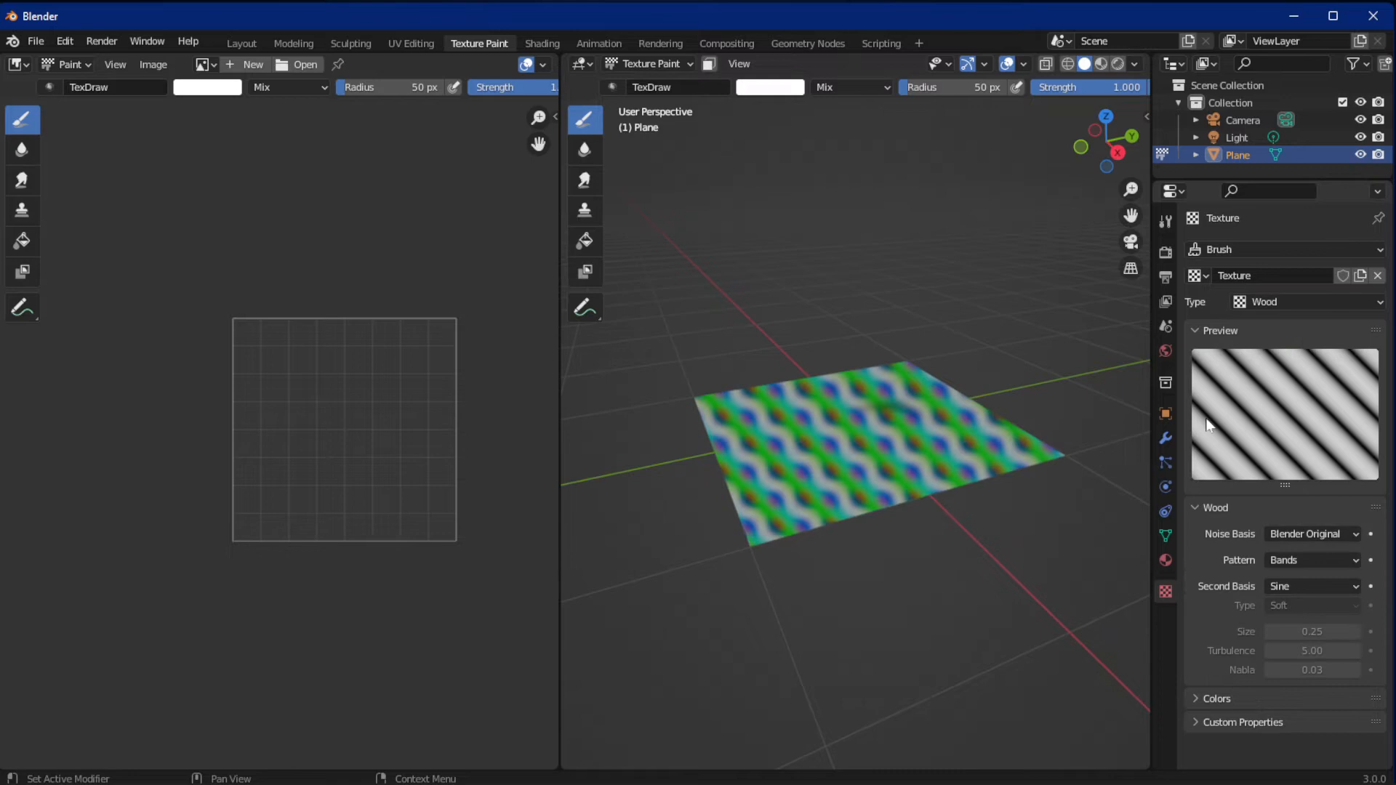
click(1287, 305)
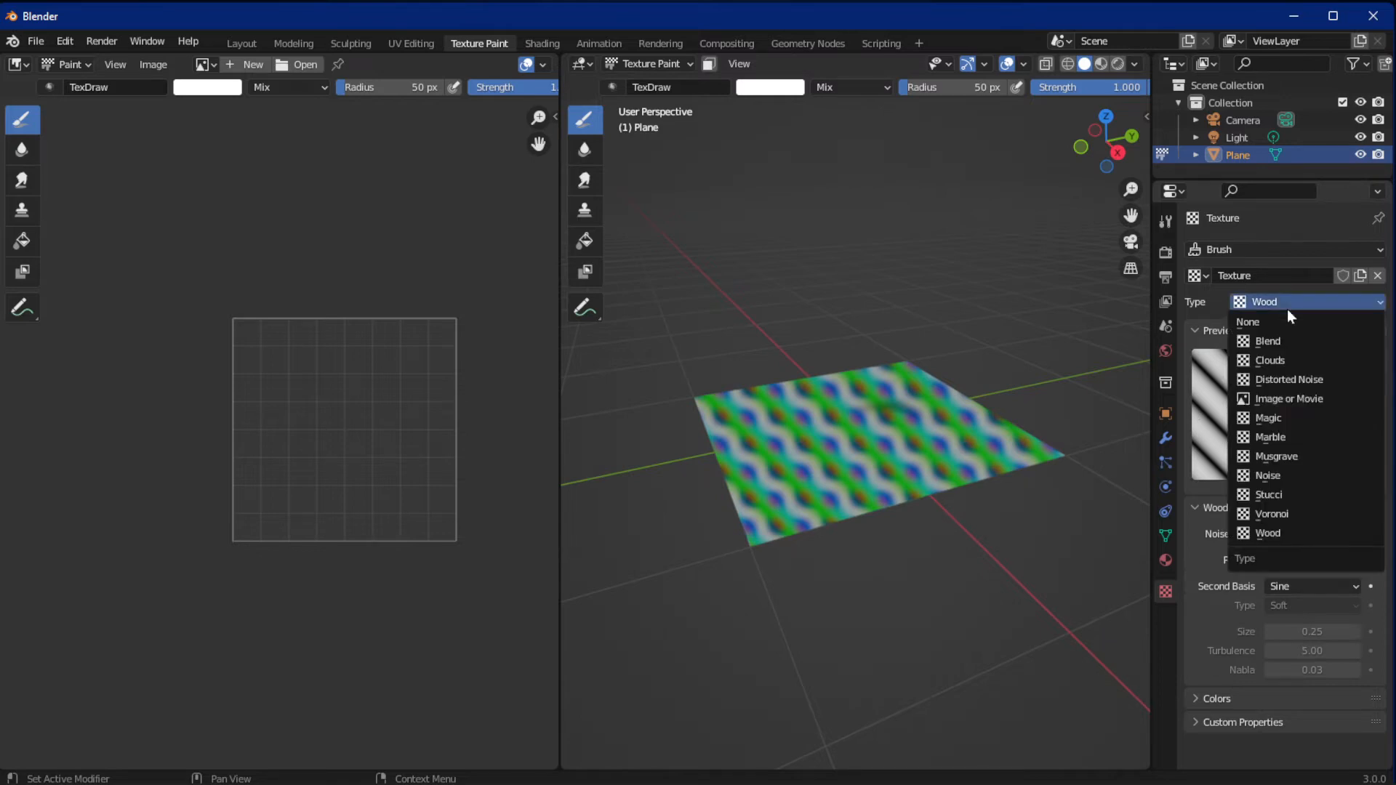
click(1275, 516)
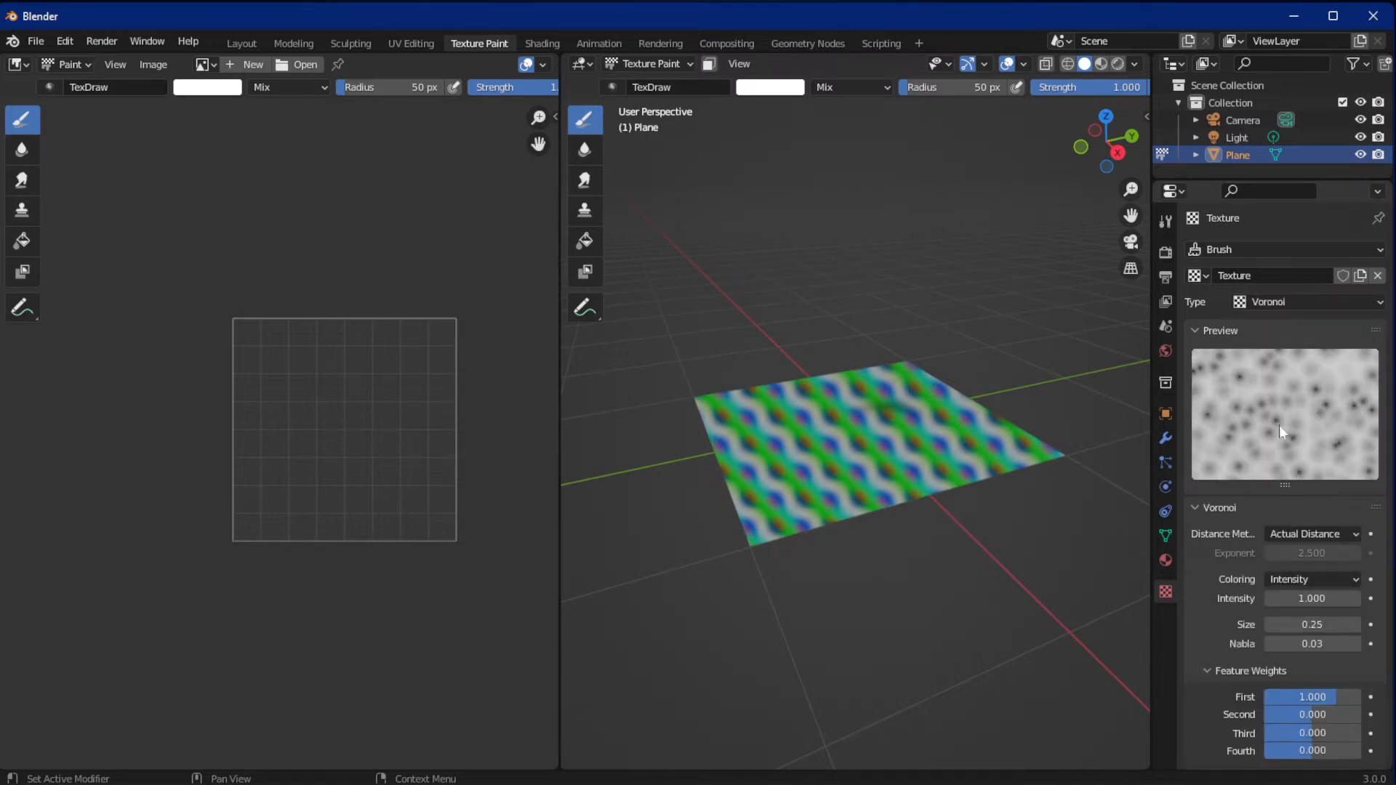
click(1305, 300)
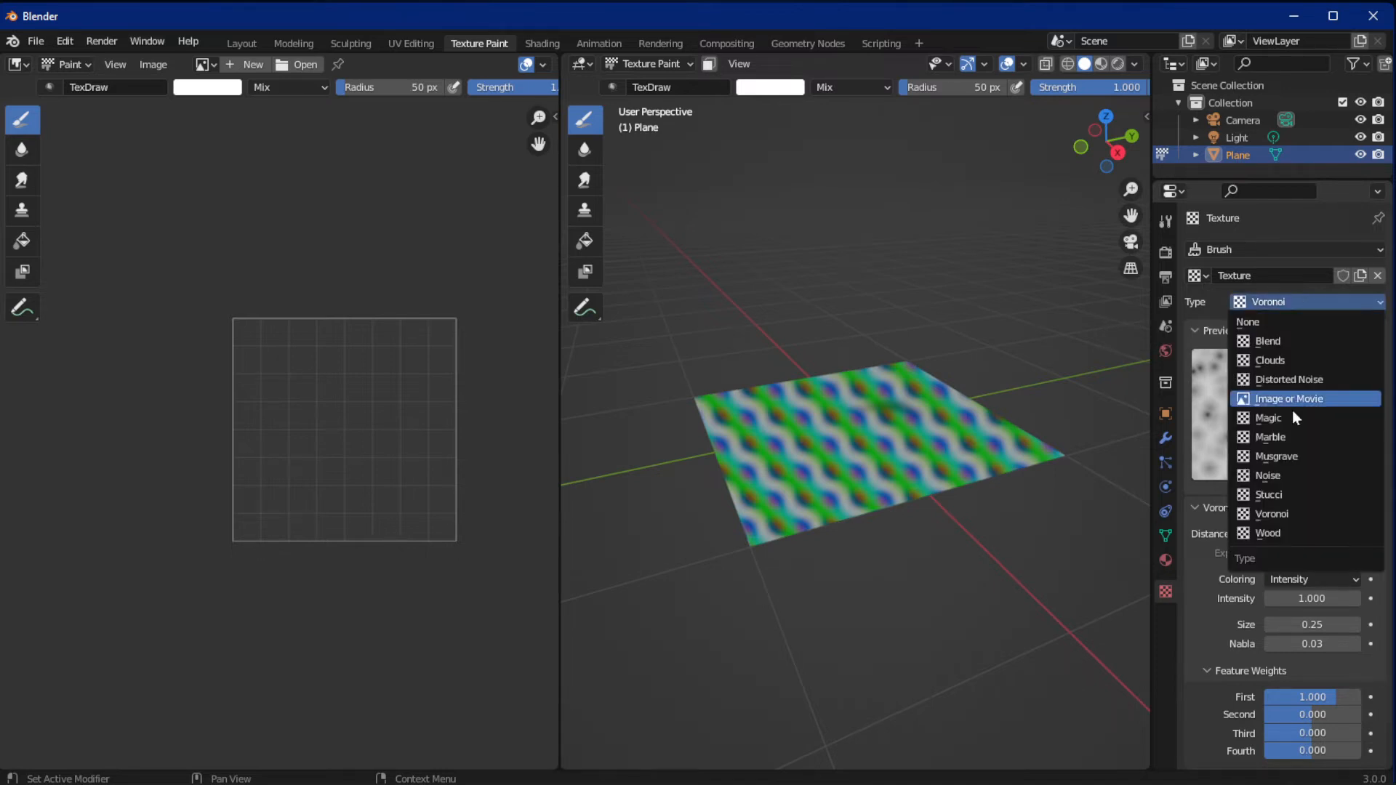
click(1287, 418)
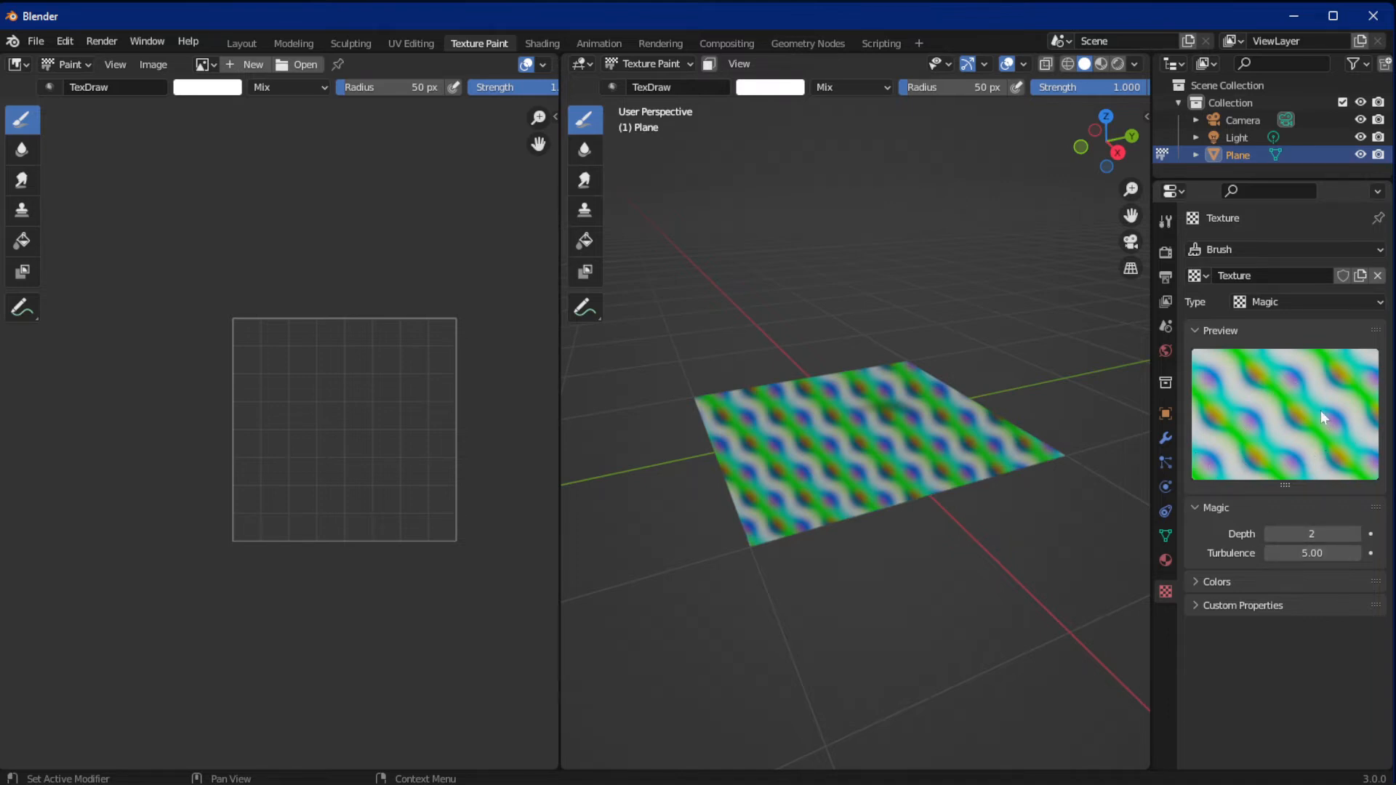
Experiment with the Magic texture's pattern, setting its depth to 3 and its turbulence to 43.50.
drag(1312, 533, 1370, 534)
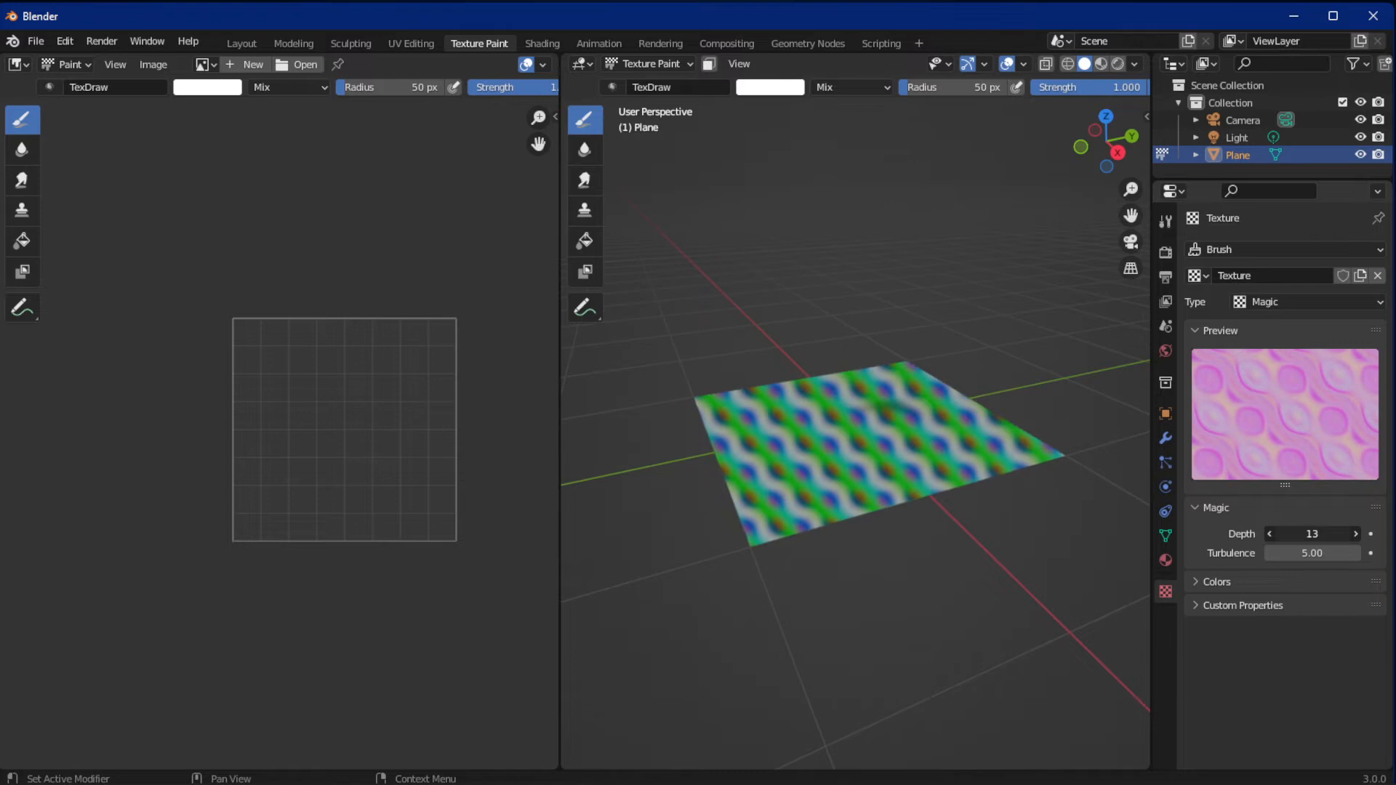
drag(1371, 533, 1309, 533)
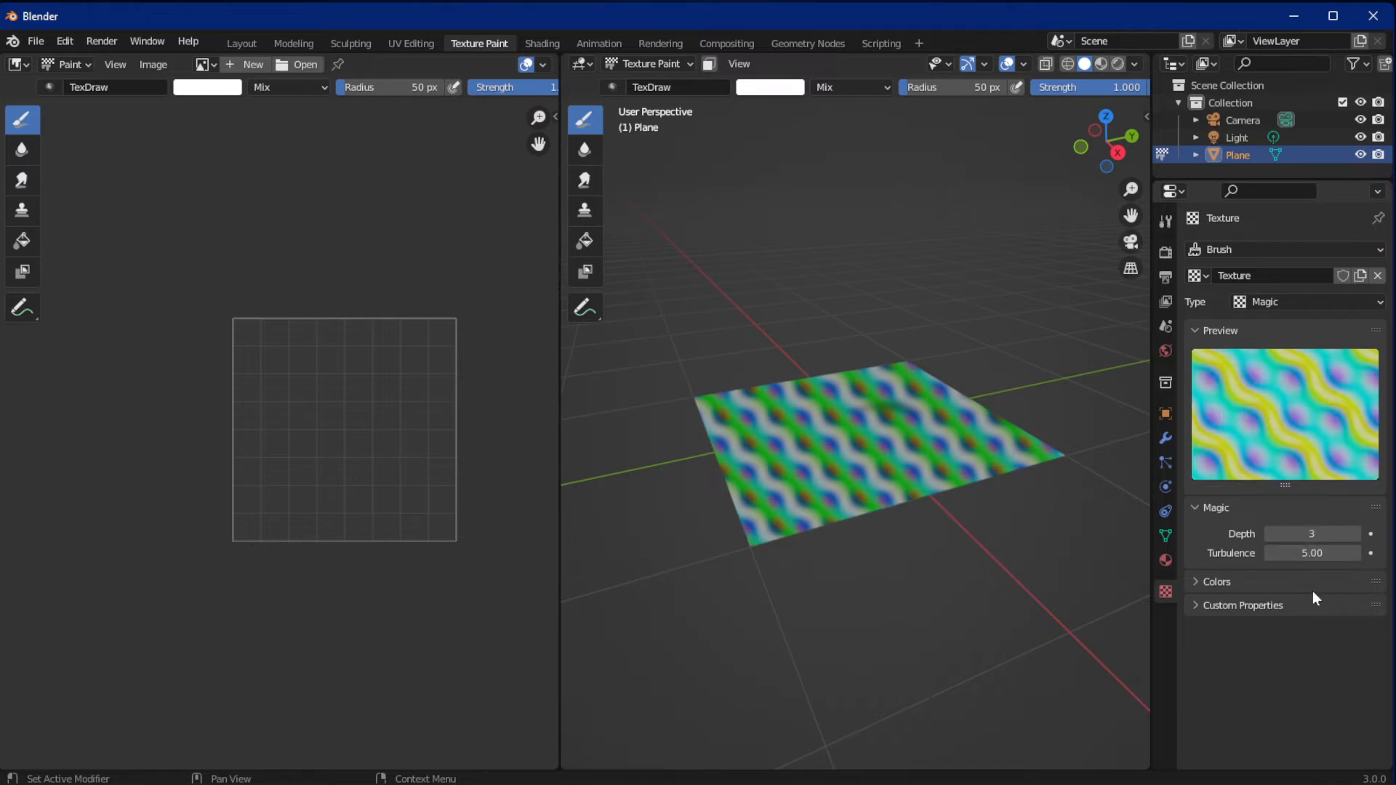
mouse_move(1312, 553)
mouse_down()
mouse_move(1395, 552)
mouse_move(1312, 553)
mouse_up()
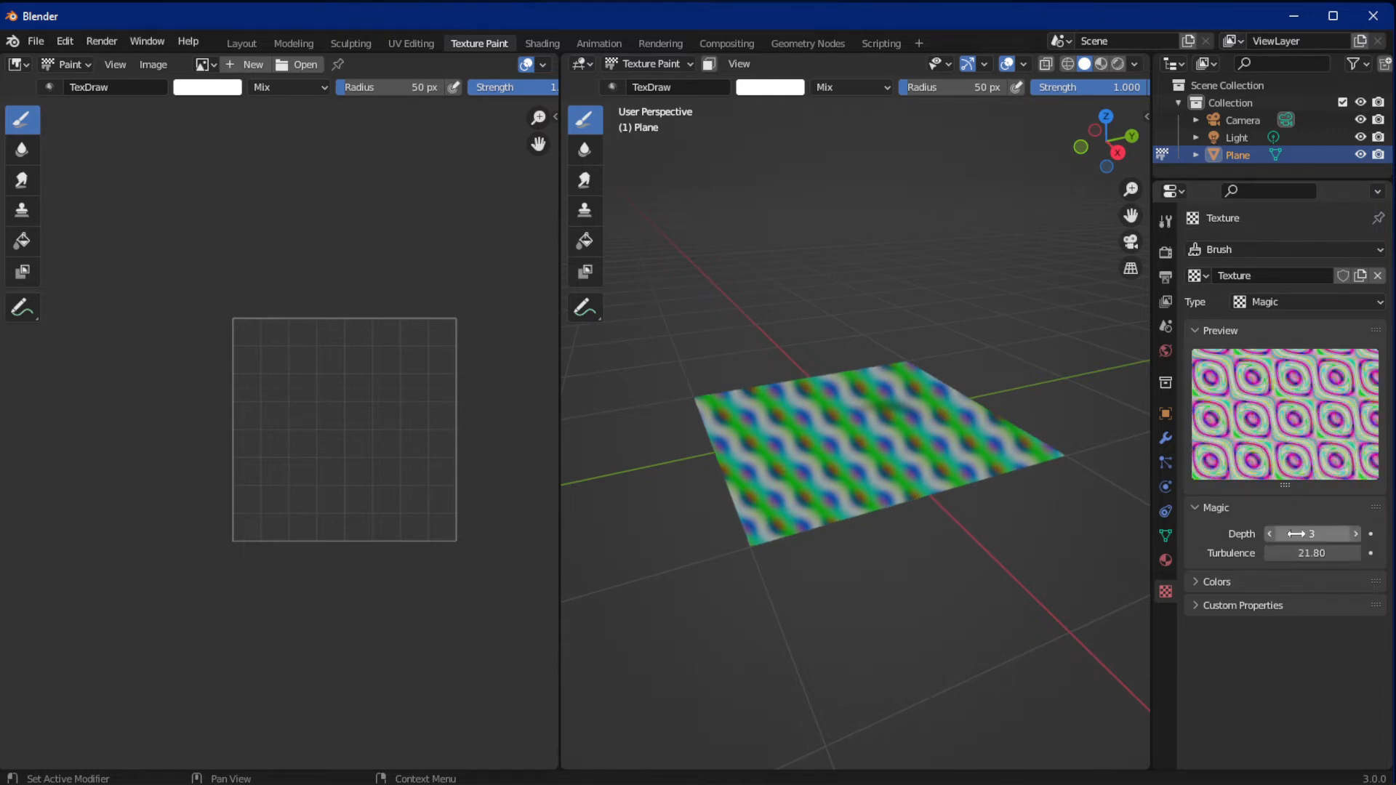
drag(1297, 547, 1370, 547)
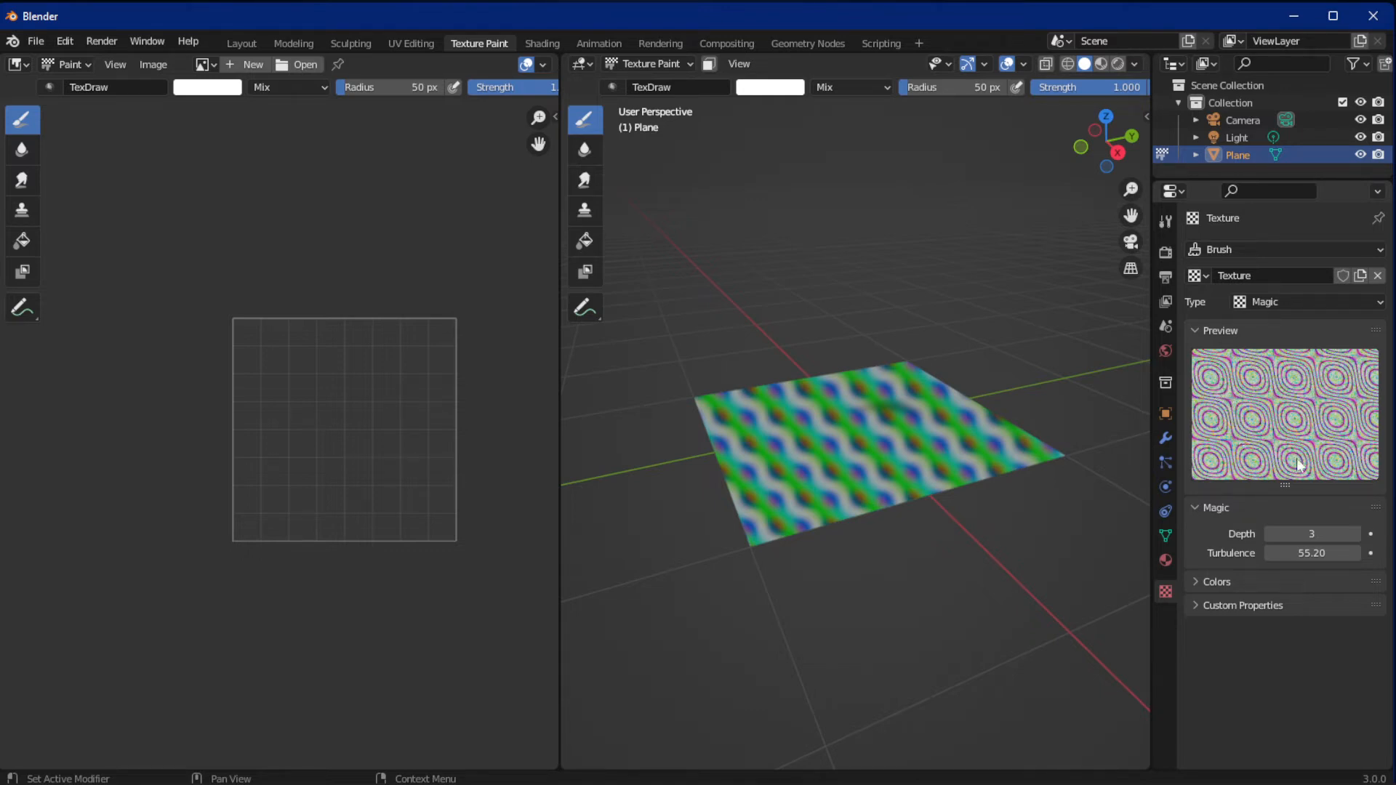
drag(1311, 553, 1278, 553)
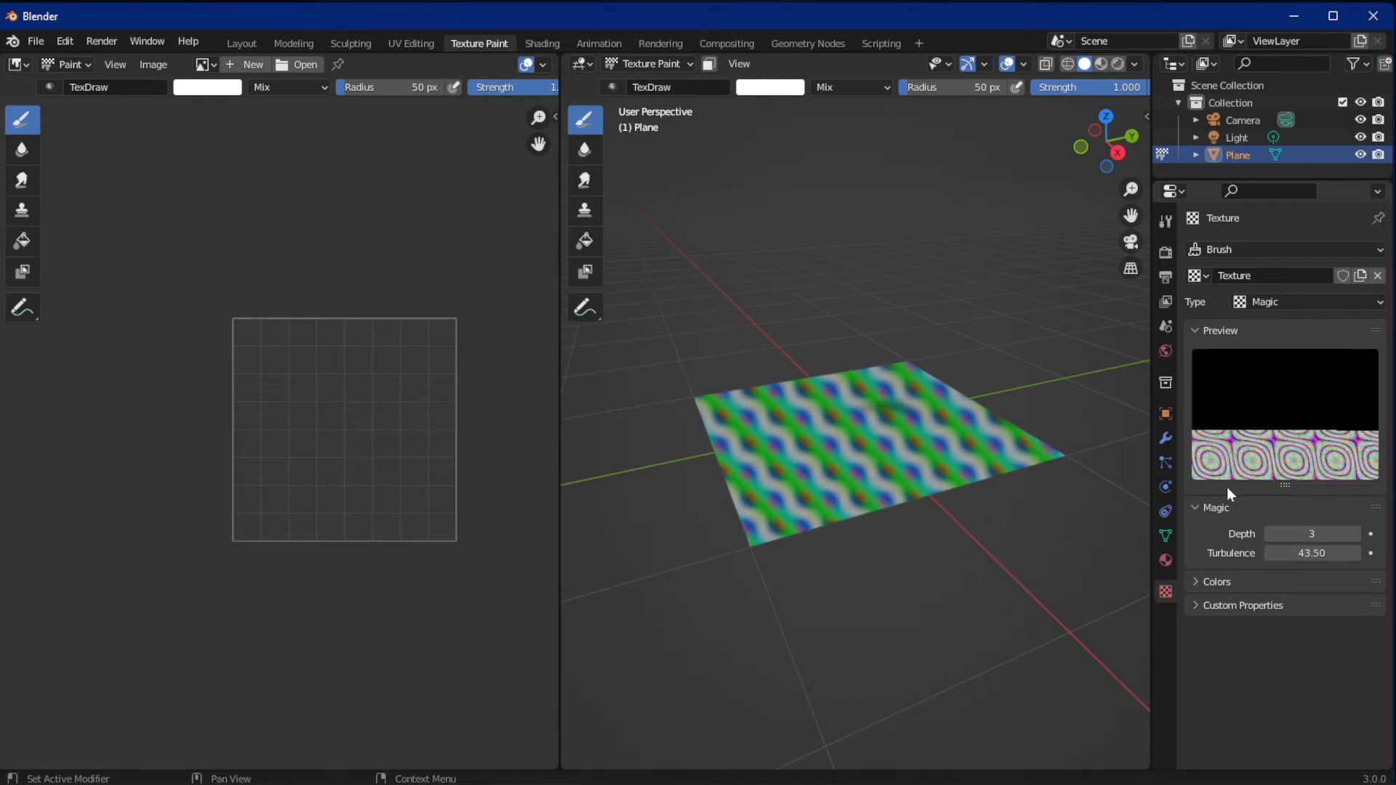
Set the Magic texture's color multipliers to R 1.400, G 1.010 and B 2.000, with brightness 0.870, contrast 3.070 and saturation 1.610.
click(1216, 581)
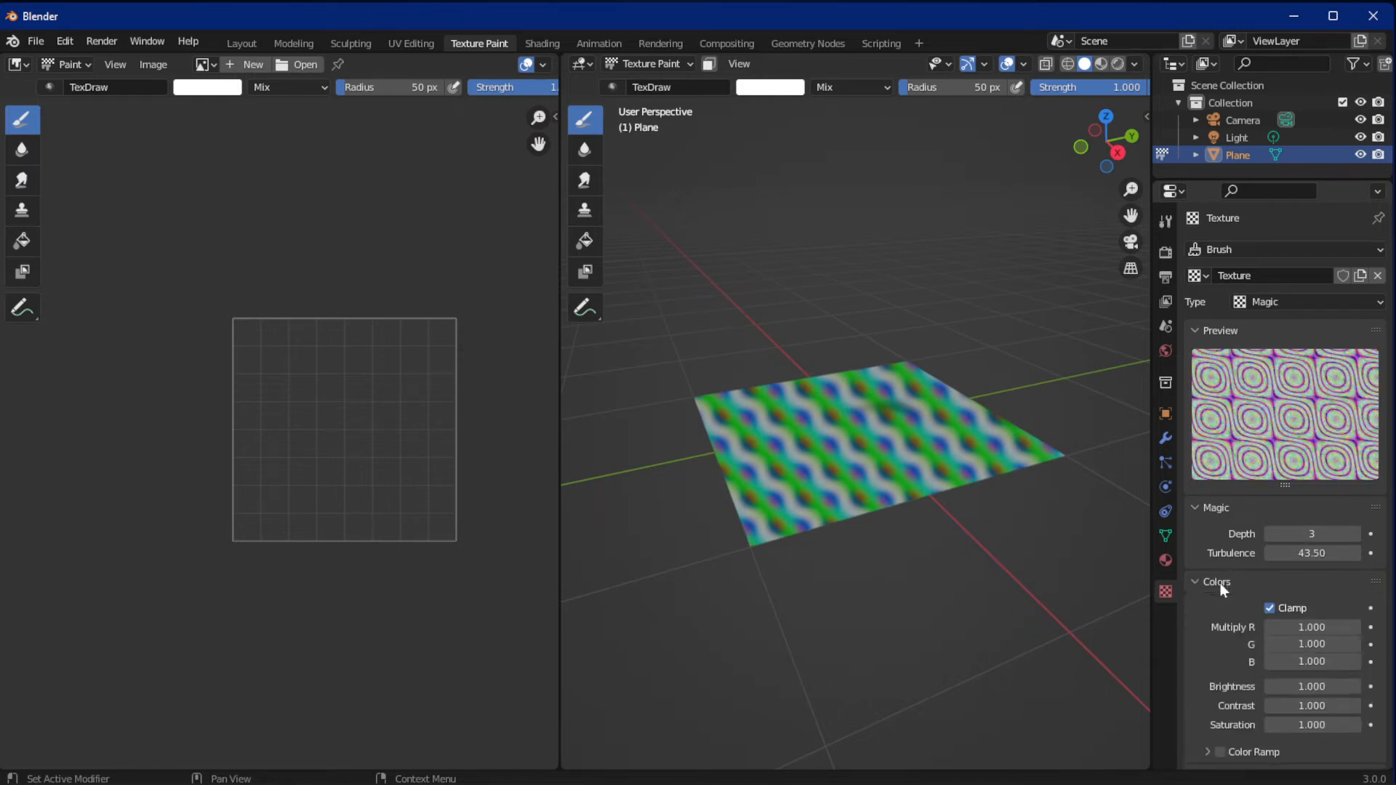
scroll(1251, 634, down, 1)
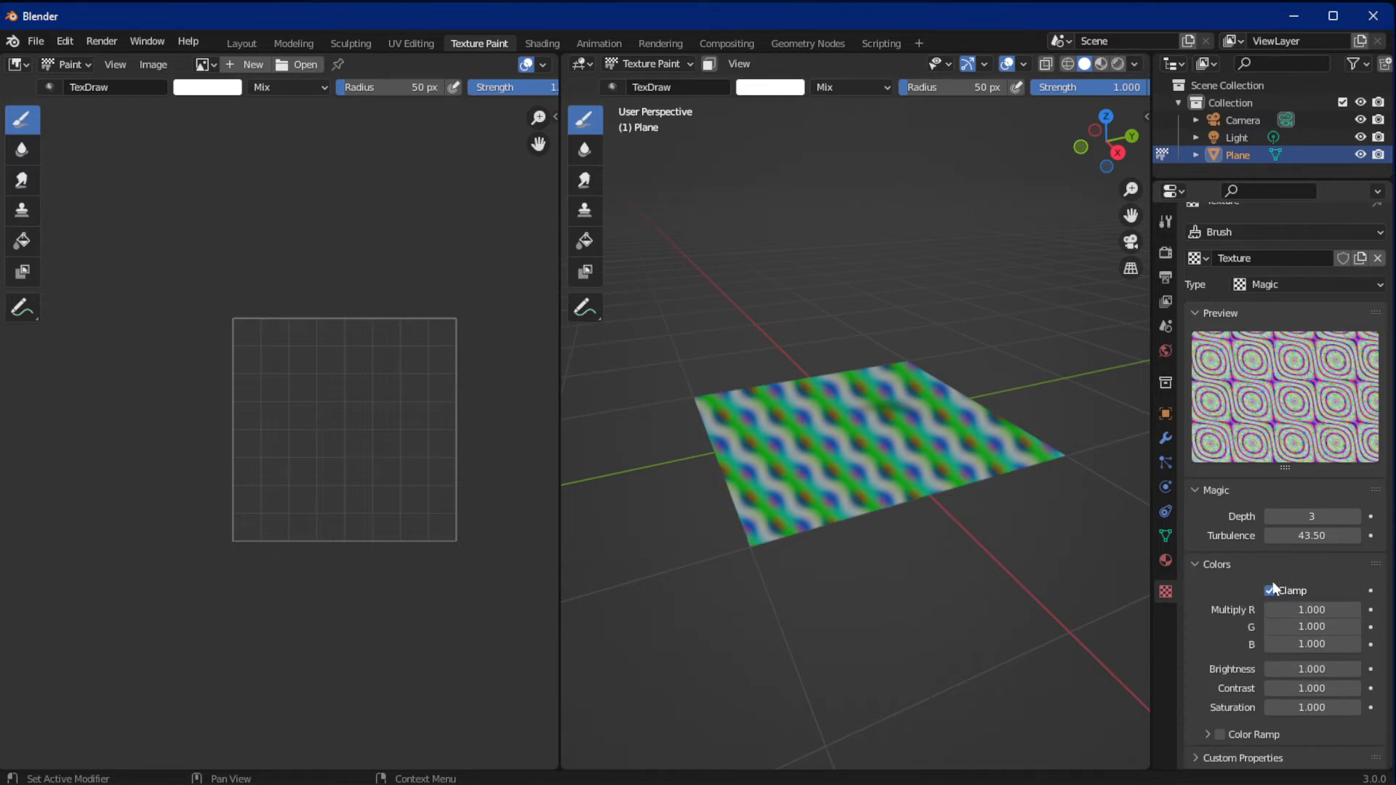
drag(1294, 610, 1318, 611)
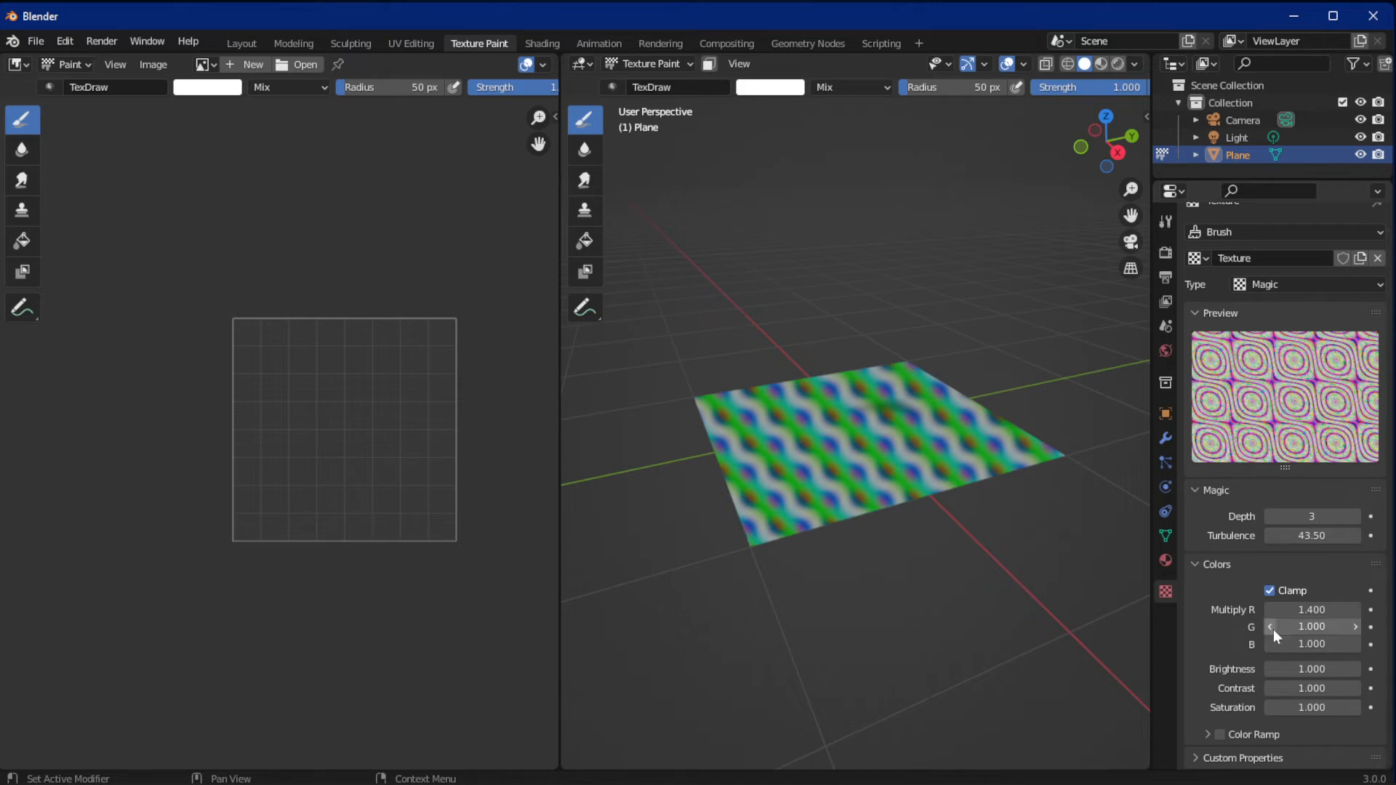
drag(1284, 627, 1309, 627)
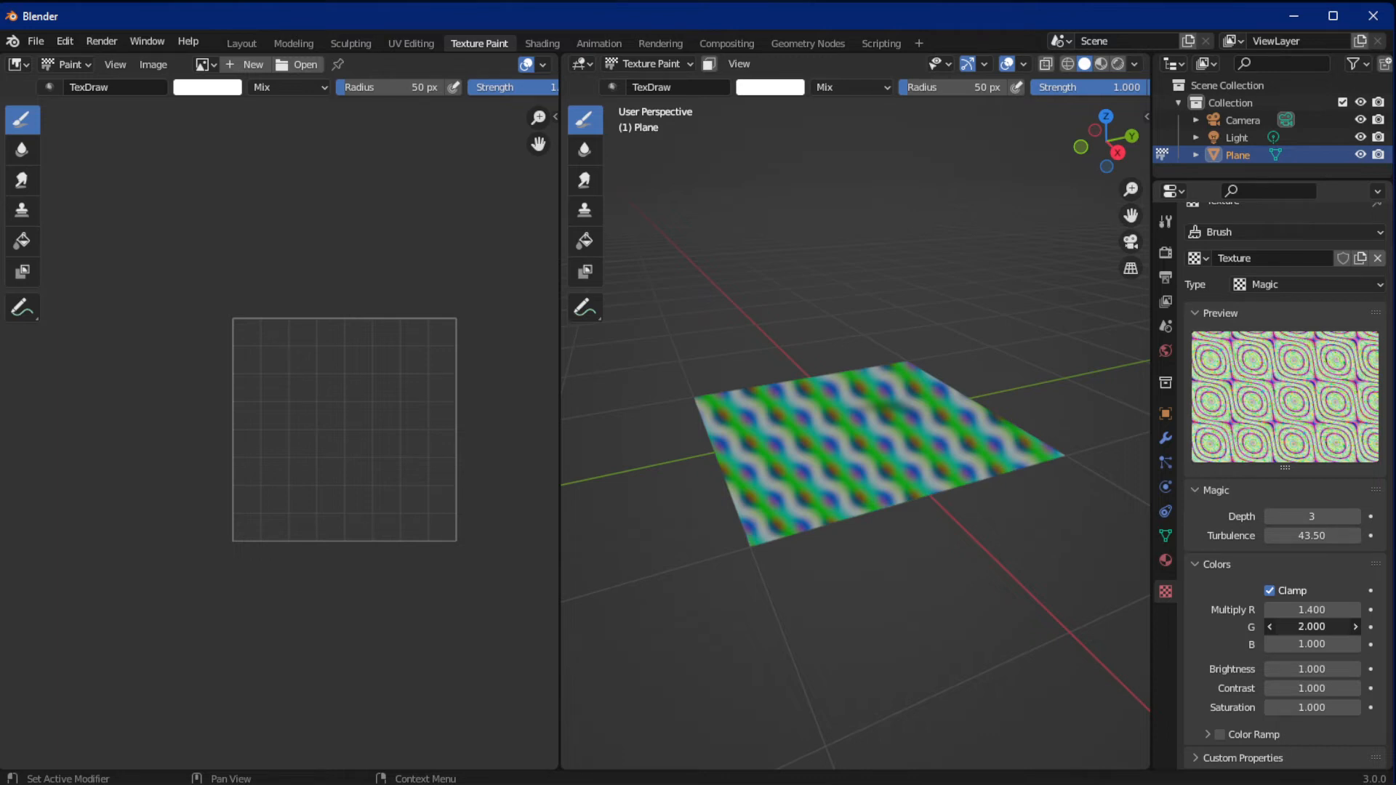
drag(1309, 627, 1277, 627)
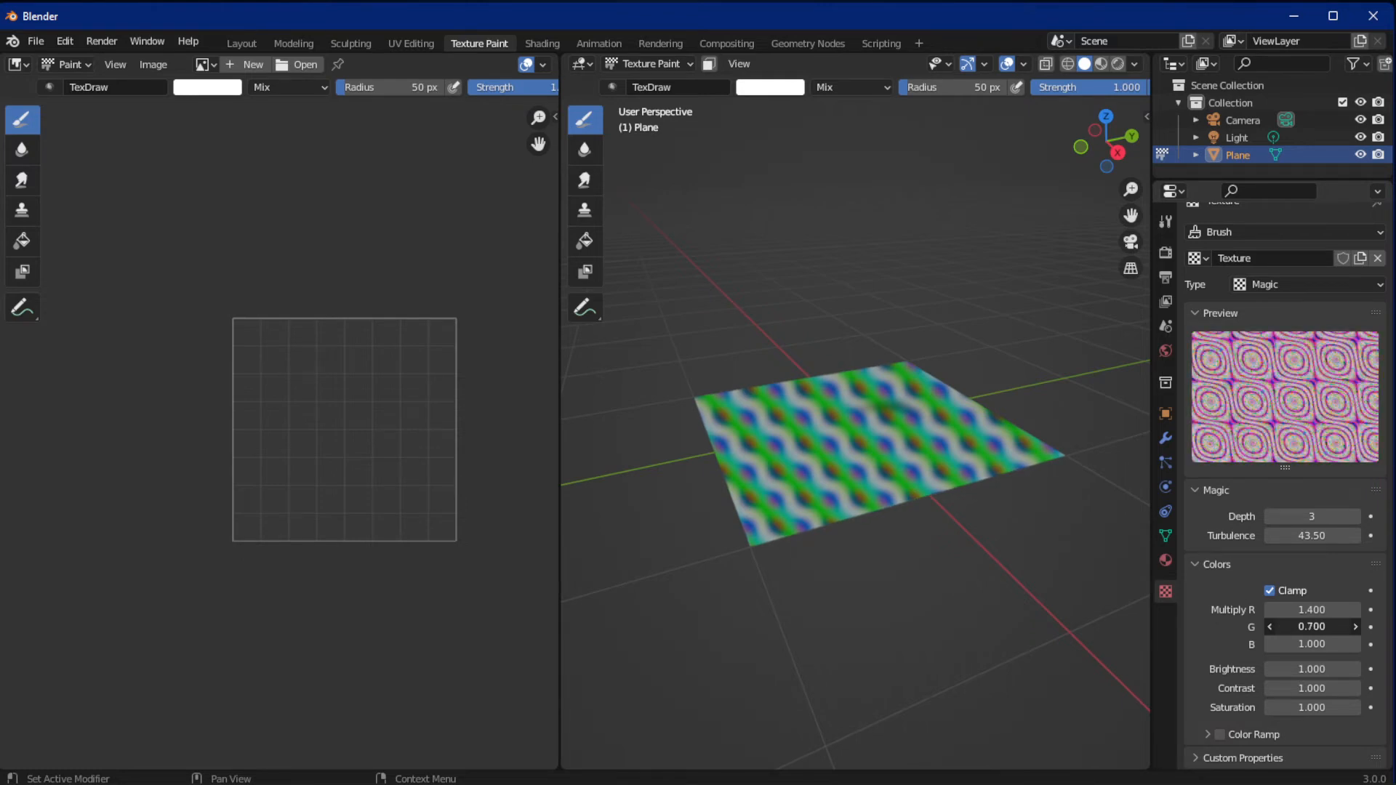
mouse_move(1287, 628)
mouse_down()
mouse_move(1309, 628)
mouse_move(1293, 644)
mouse_move(1338, 644)
mouse_move(1272, 644)
mouse_up()
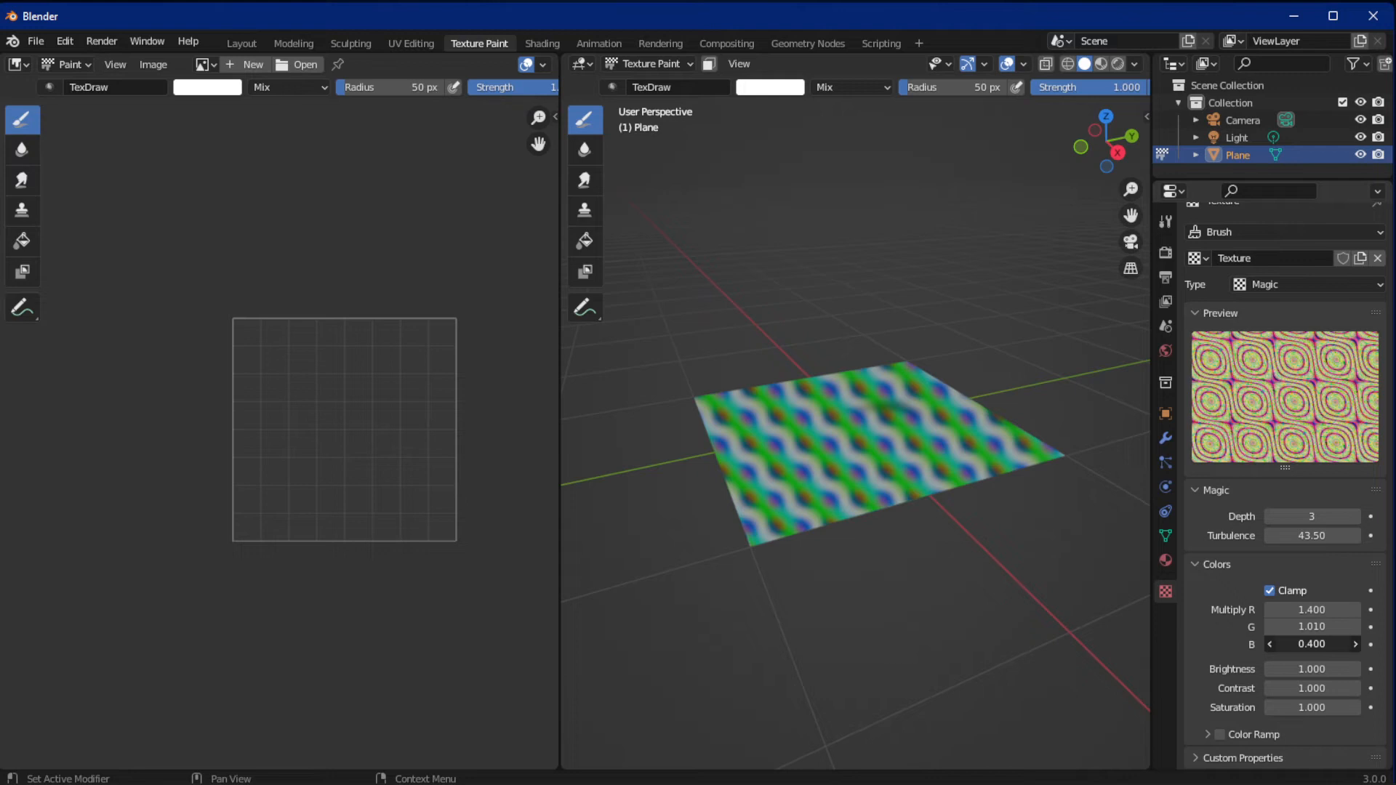
drag(1275, 645, 1331, 644)
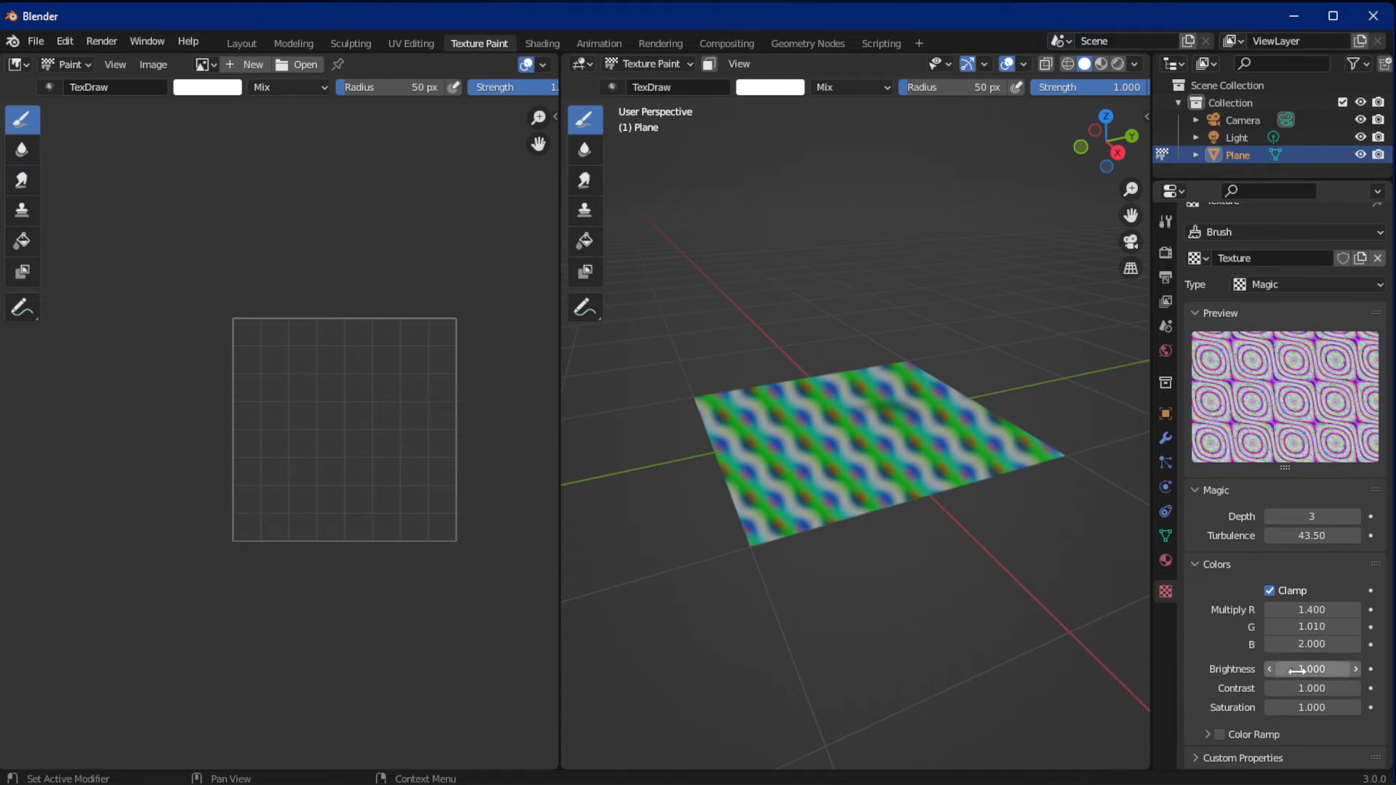
drag(1300, 672, 1284, 707)
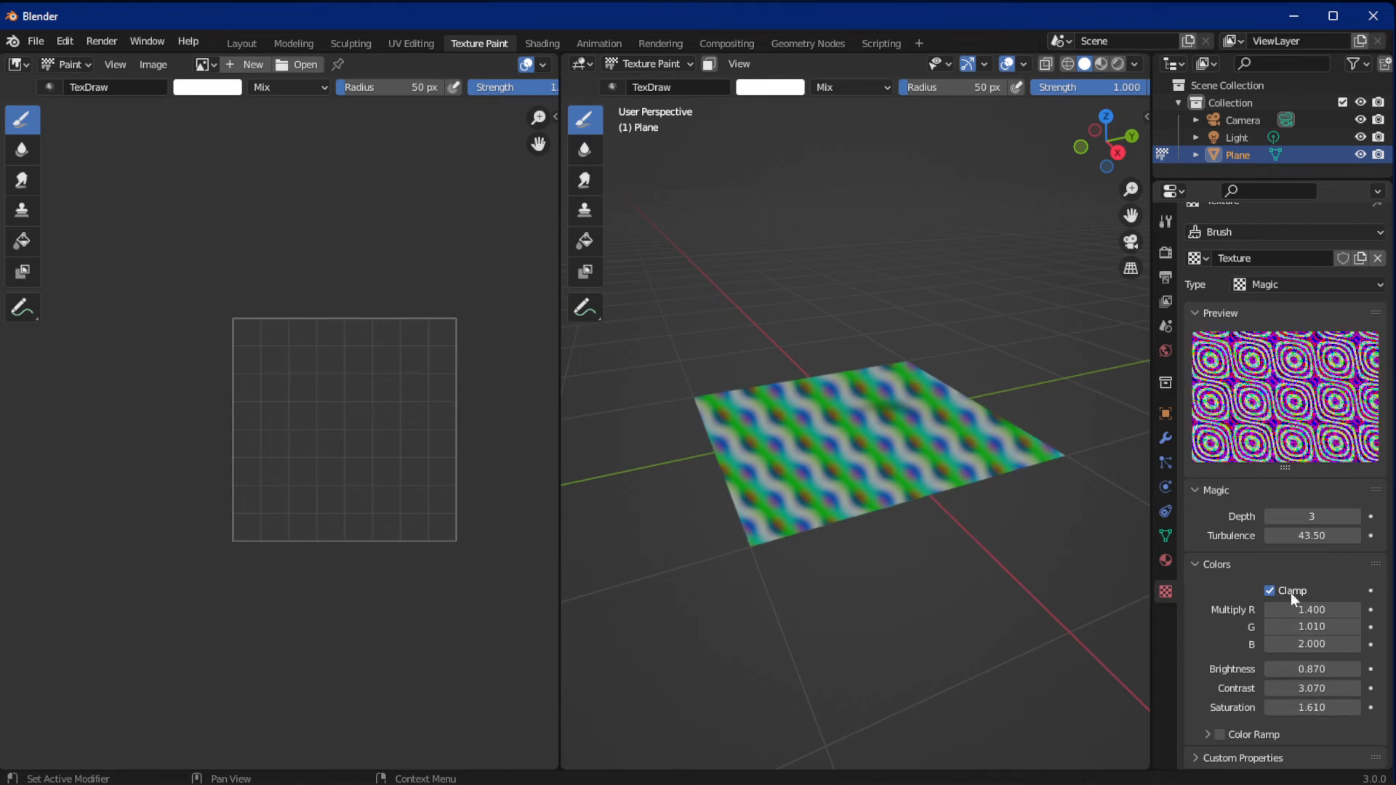
Enable the Magic texture's Color Ramp and select its start and end stops in turn.
click(1240, 730)
scroll(1248, 720, down, 1)
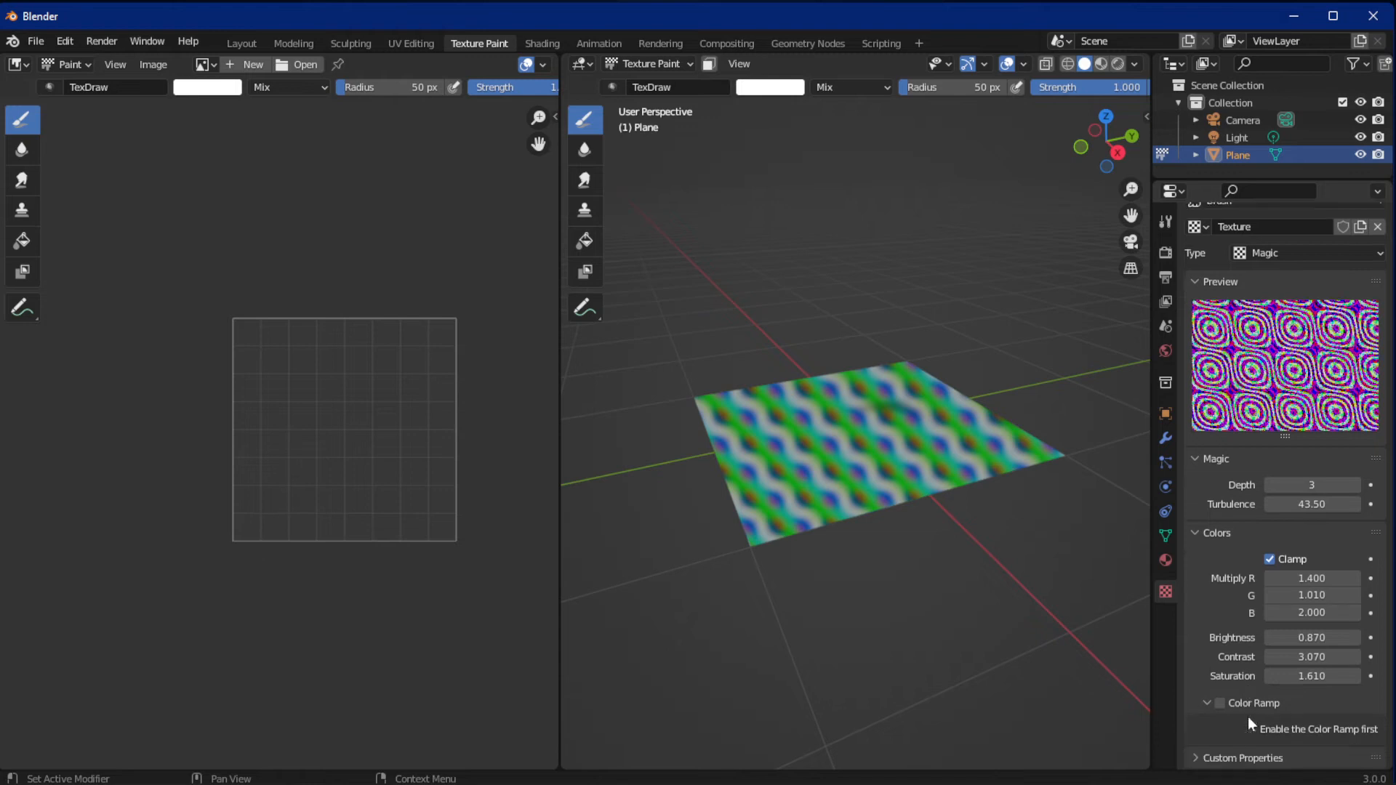
click(1220, 702)
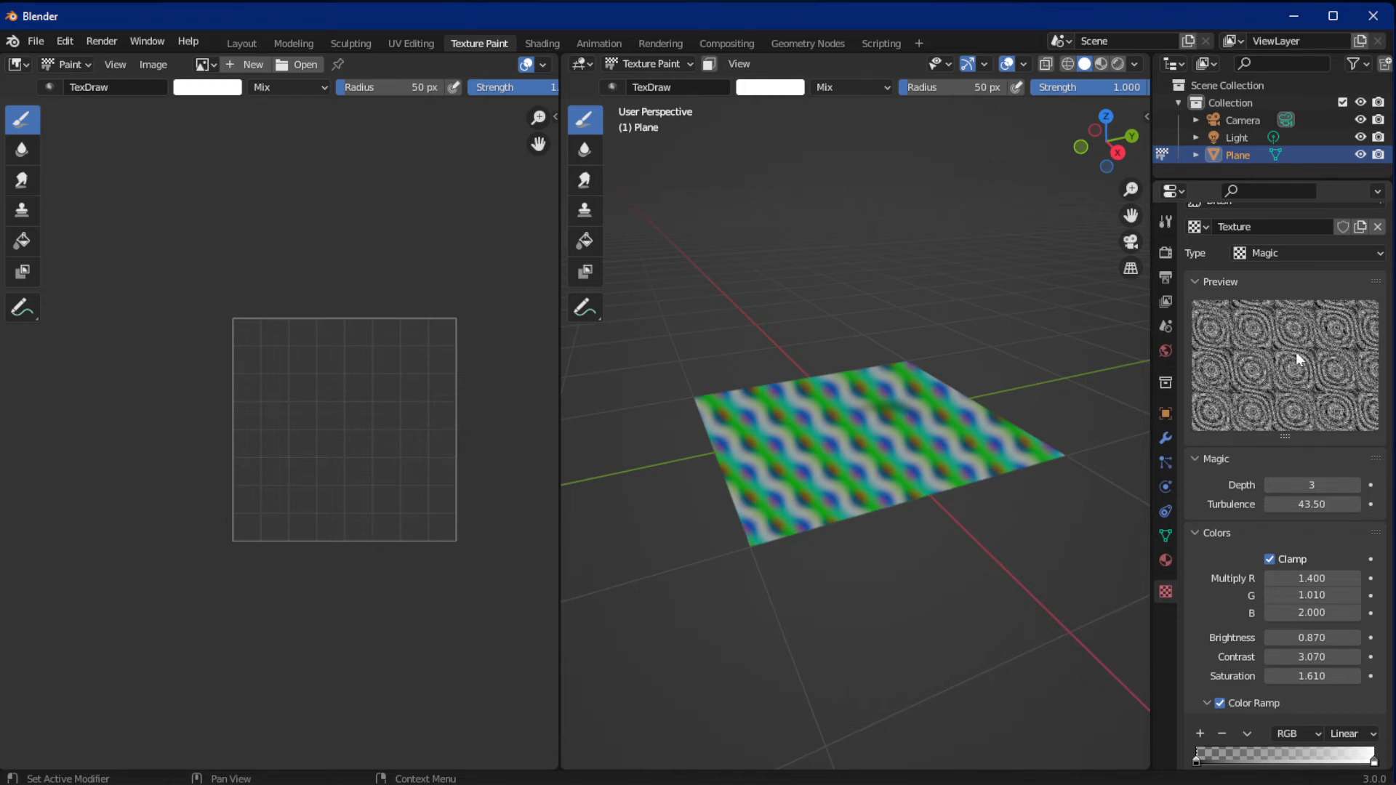
scroll(1230, 653, down, 2)
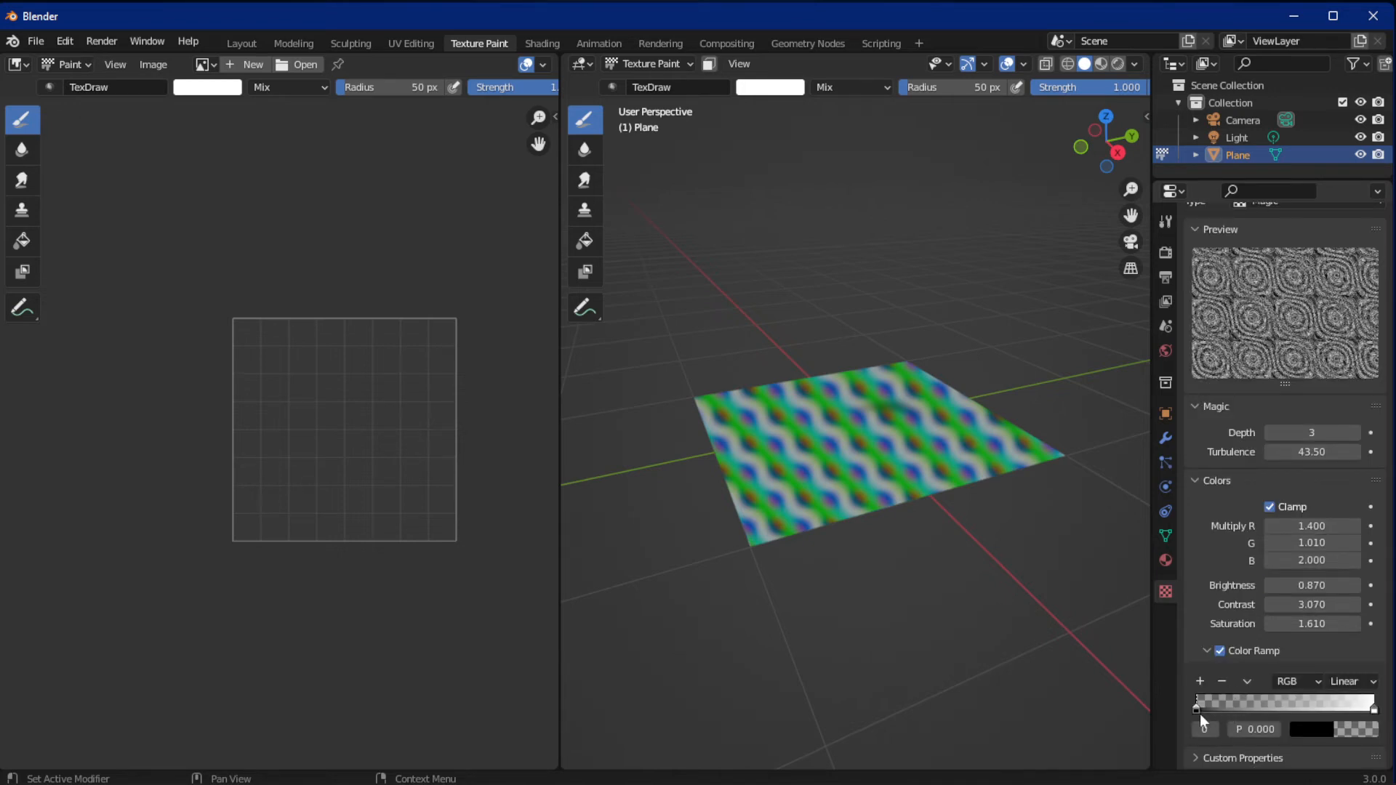
mouse_move(1196, 708)
mouse_down()
mouse_move(1294, 713)
mouse_move(1197, 720)
mouse_up()
mouse_move(1375, 709)
mouse_down()
mouse_move(1241, 730)
mouse_move(1391, 716)
mouse_up()
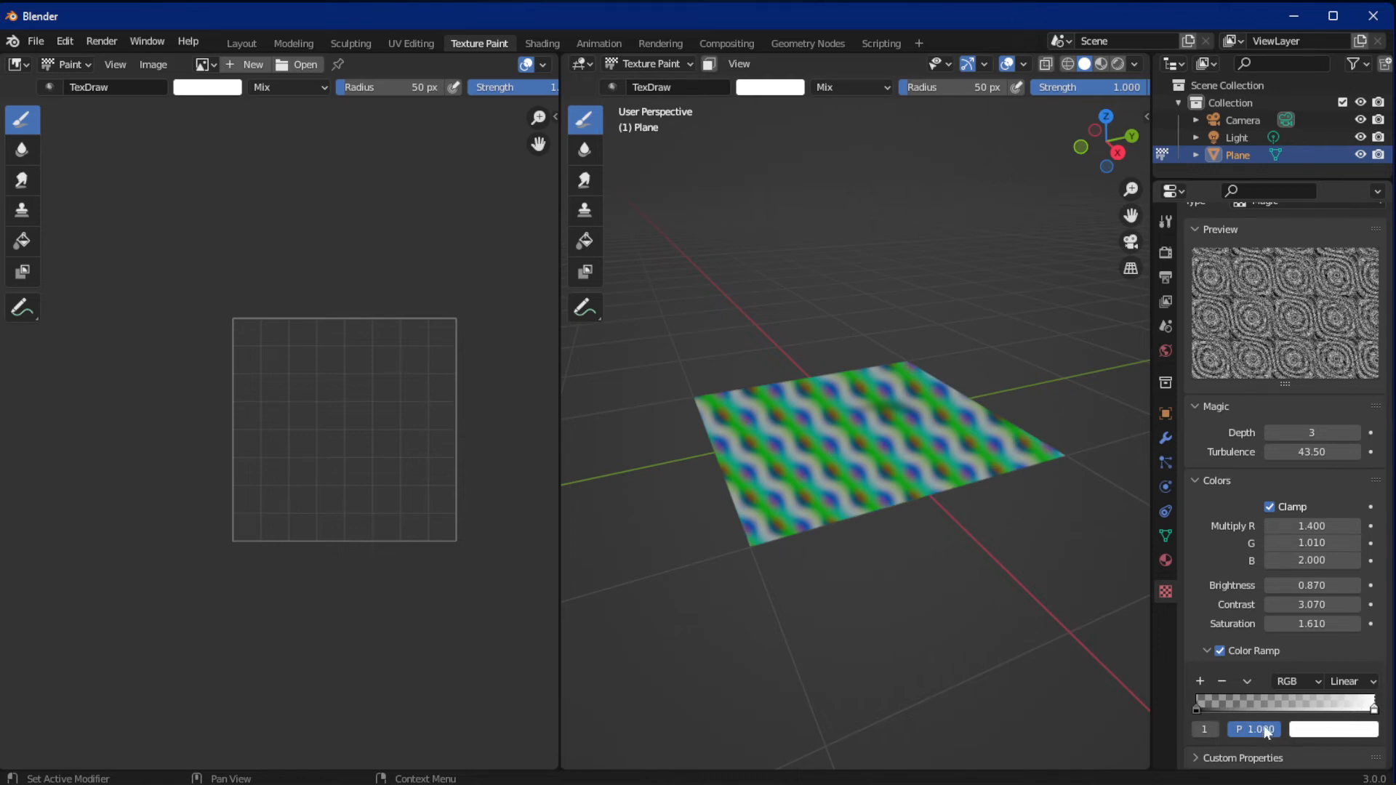
Recolor the ramp's start stop at position 0.000 to blue and its end stop at position 1.000 to red.
drag(1197, 708, 1237, 731)
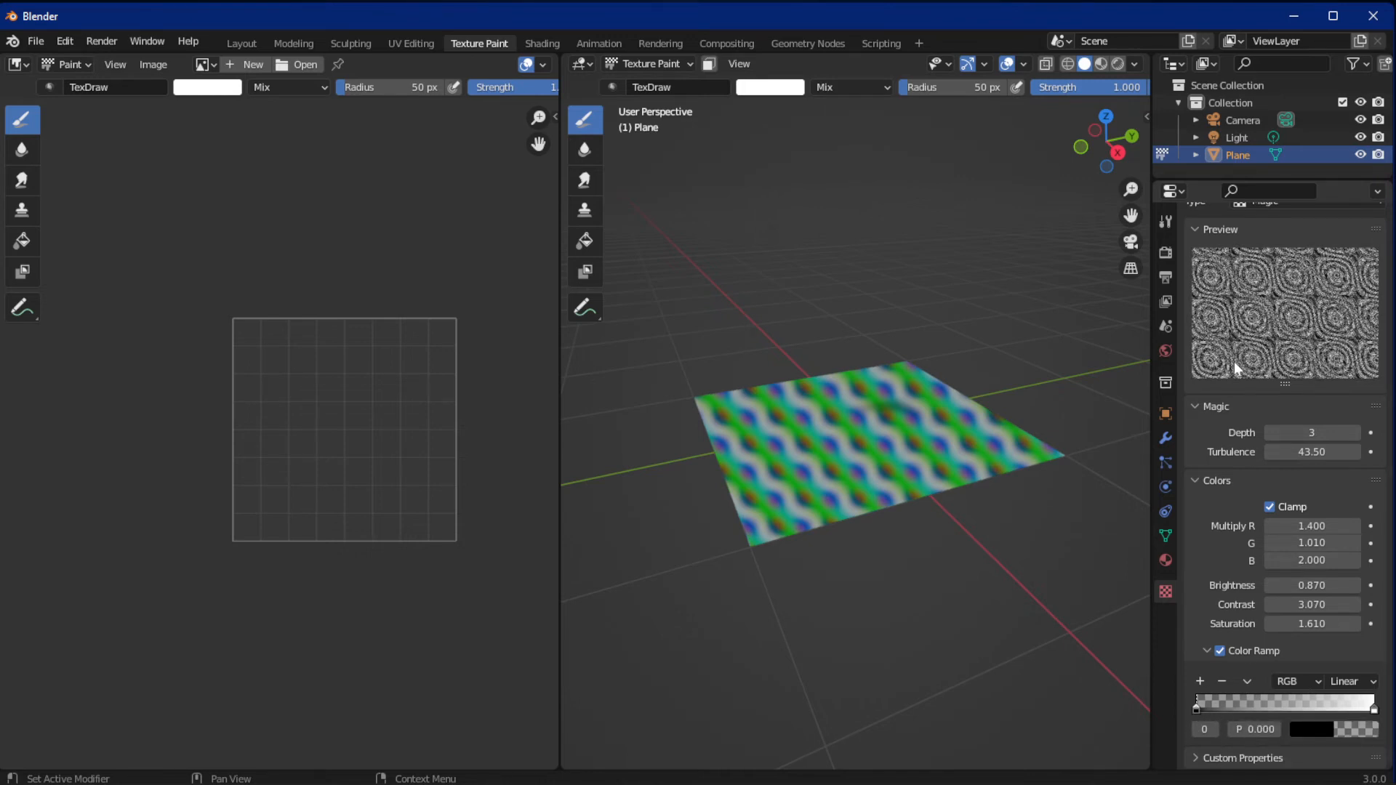
click(1306, 730)
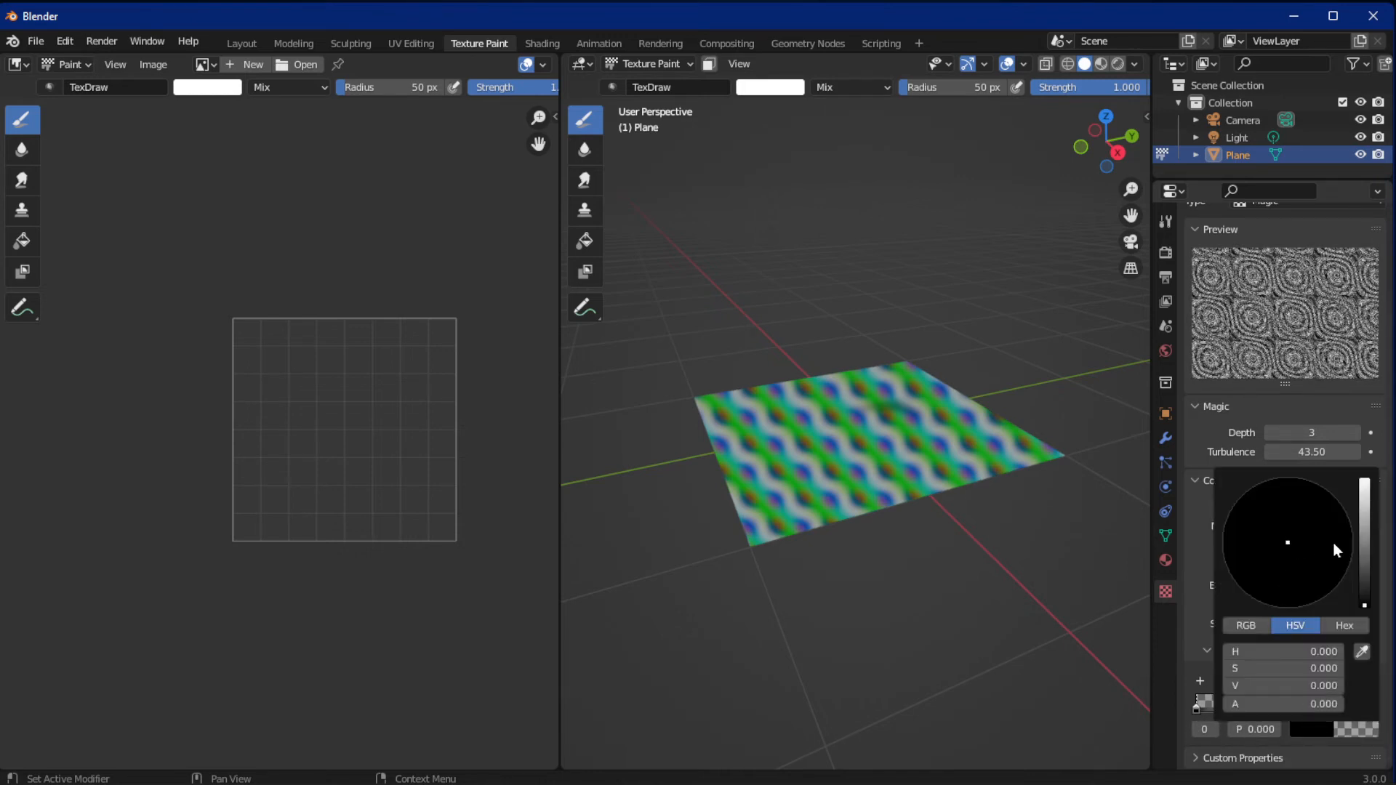
drag(1366, 548, 1366, 480)
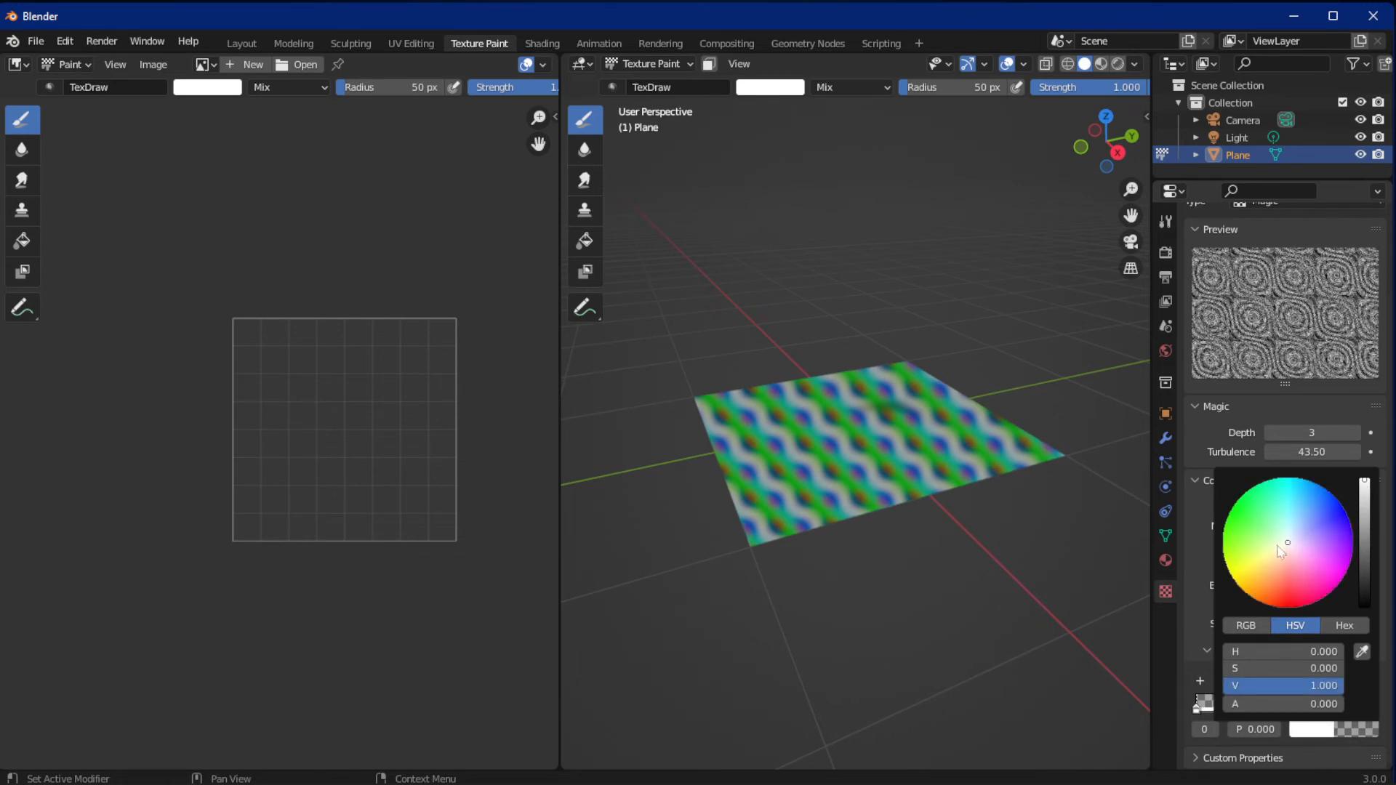
drag(1284, 544, 1346, 512)
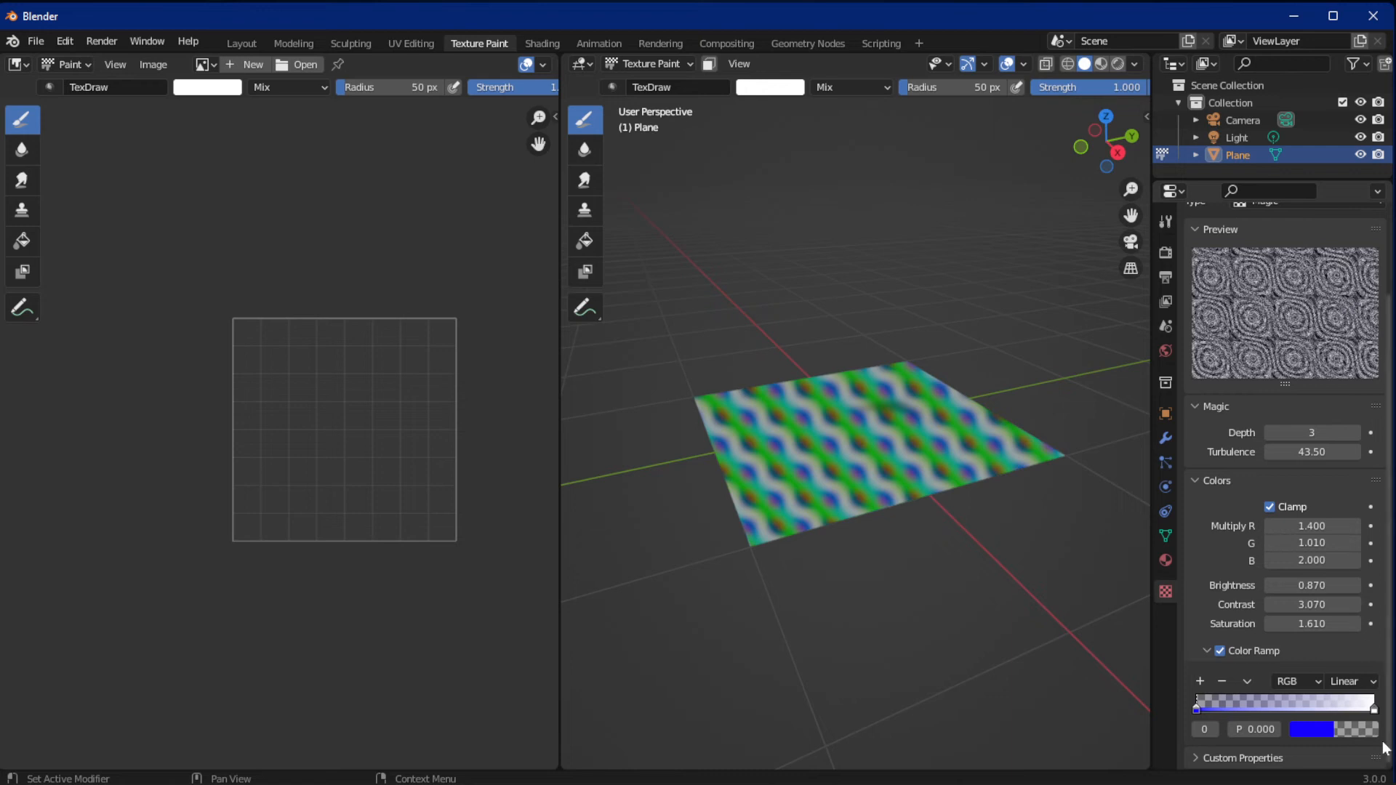
click(1374, 709)
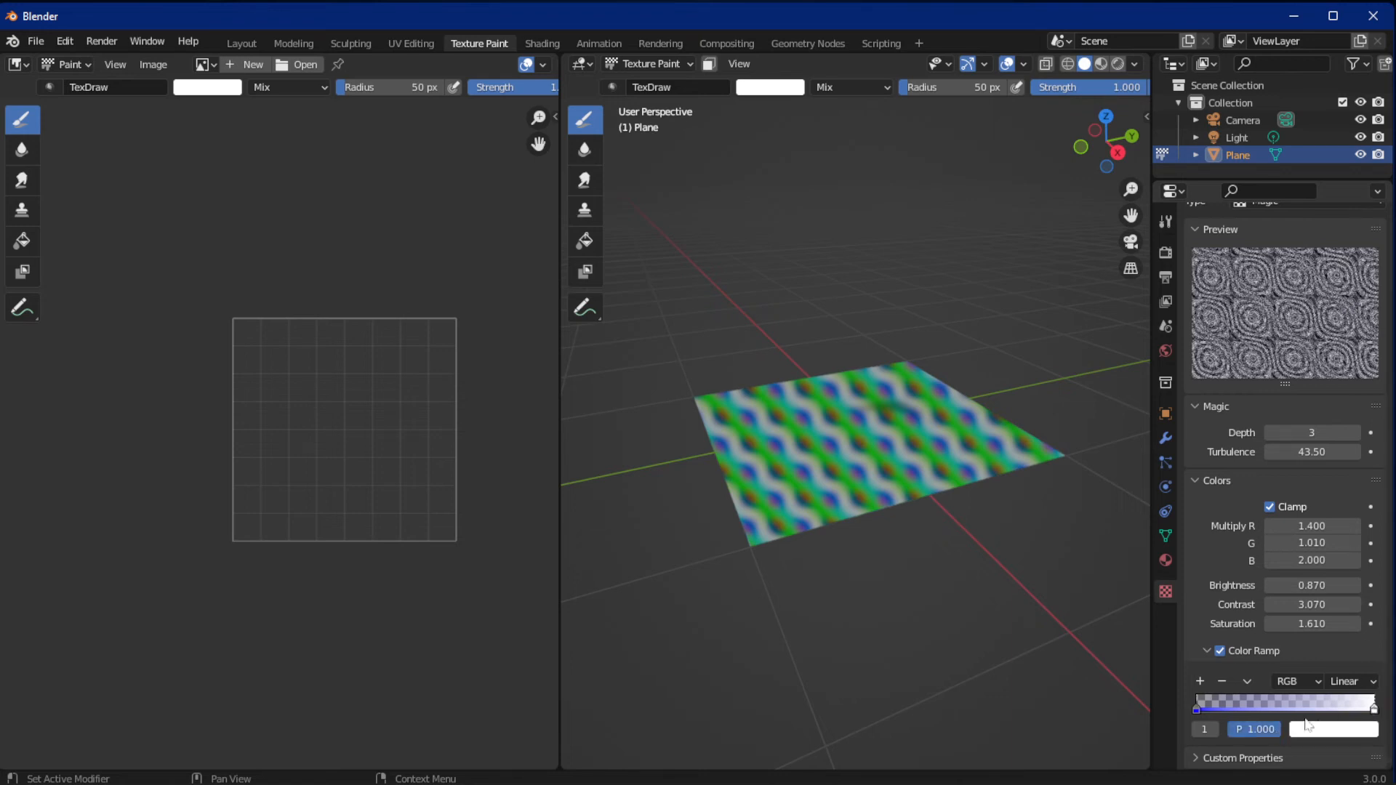
click(1322, 724)
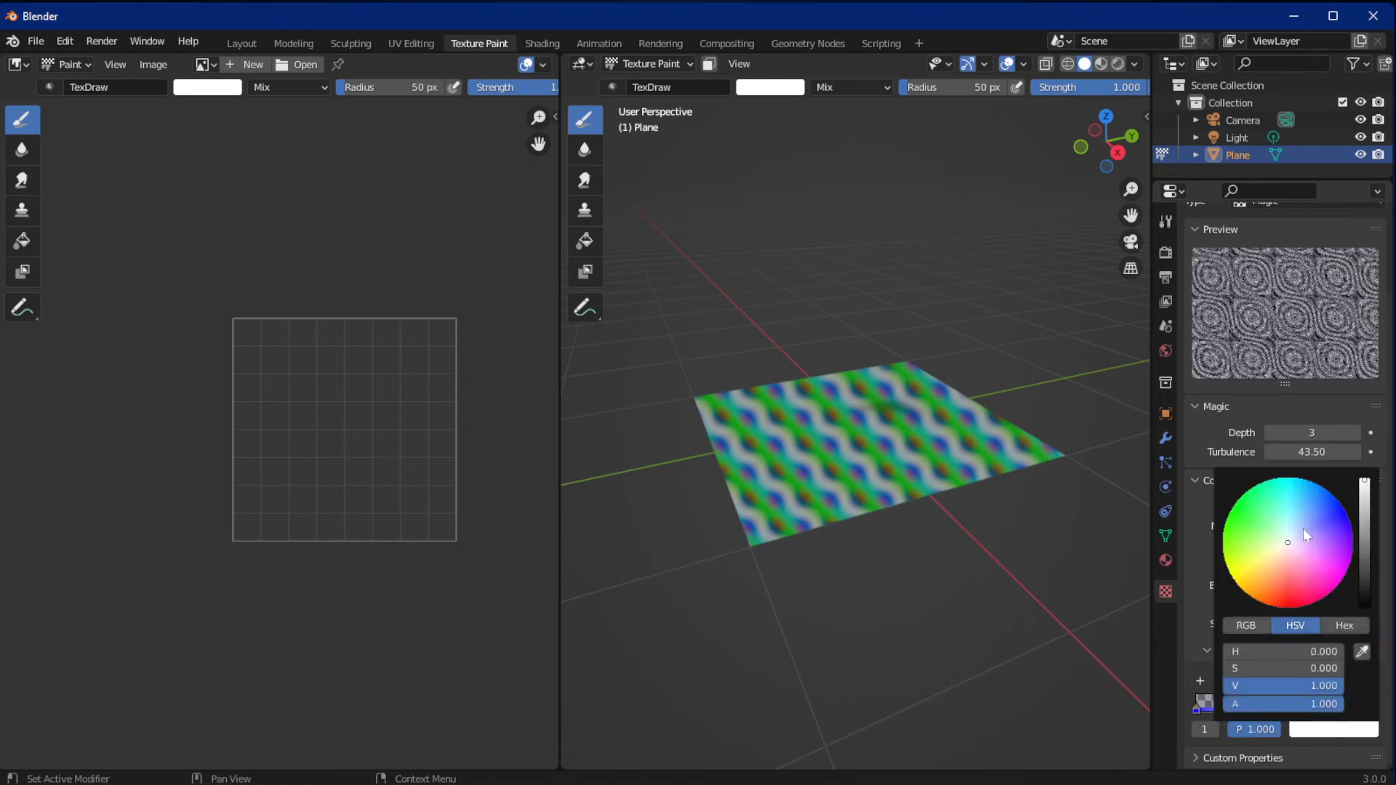
mouse_move(1285, 538)
mouse_down()
mouse_move(1274, 561)
mouse_move(1304, 606)
mouse_move(1282, 608)
mouse_up()
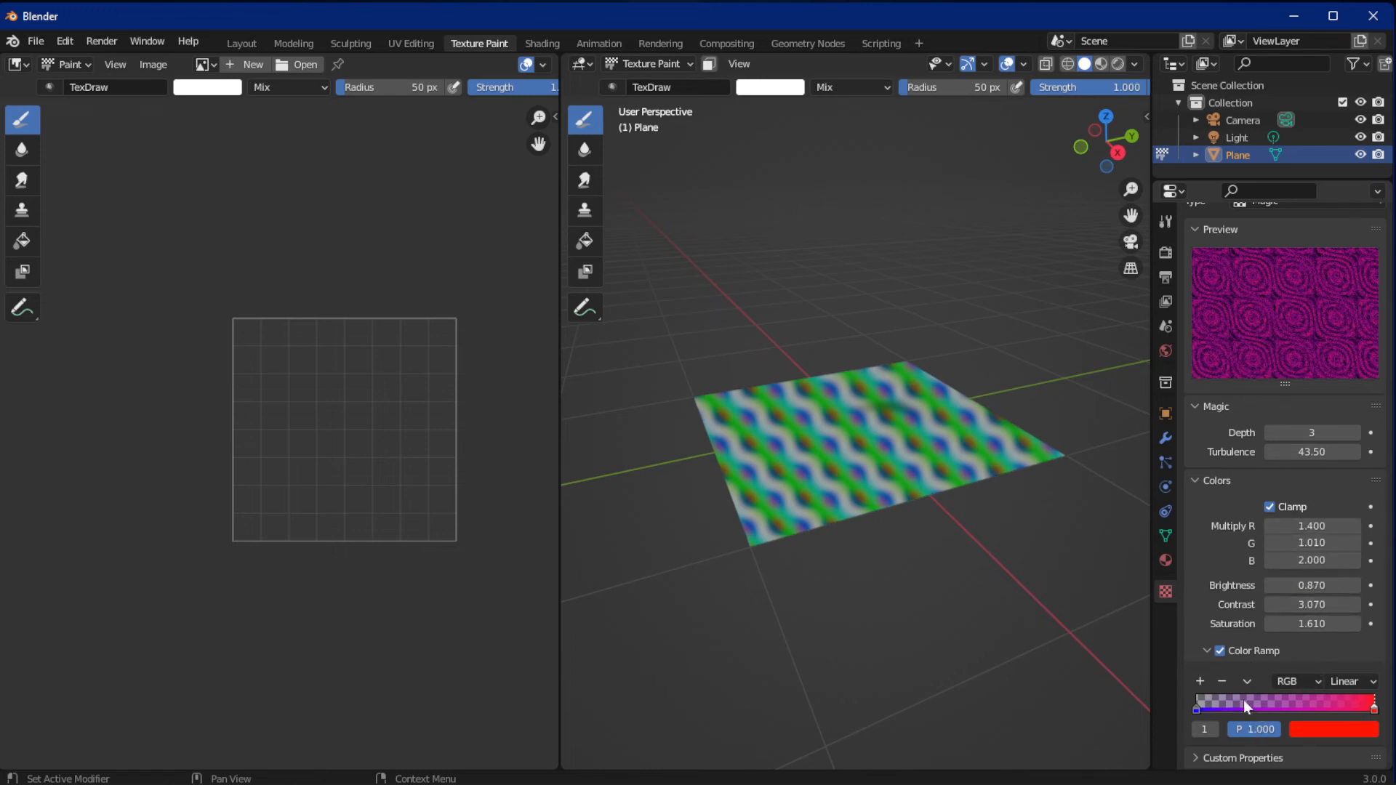
Add two intermediate stops to the color ramp, making the one at 0.250 light green and the one at 0.528 yellow-green.
click(1201, 682)
click(1200, 682)
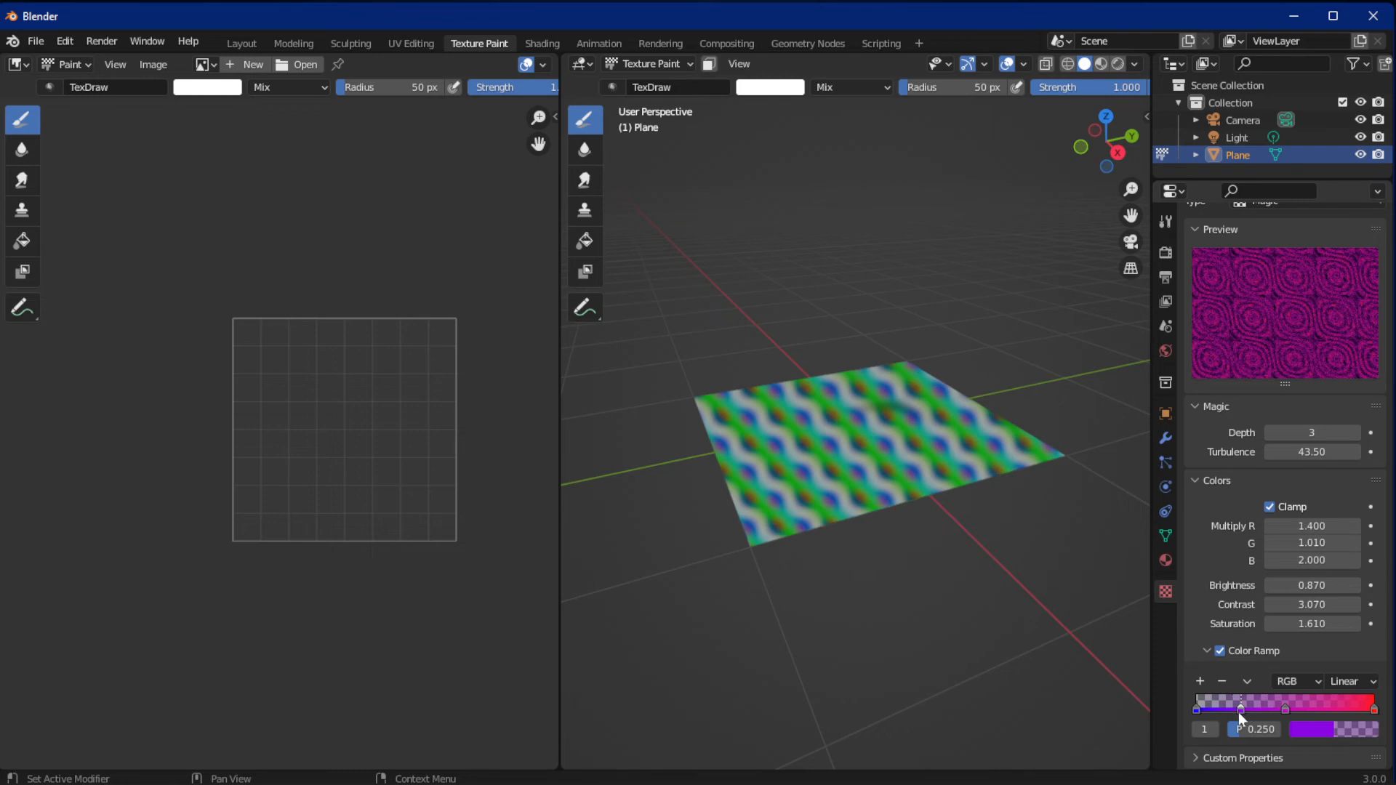
click(1307, 728)
mouse_move(1283, 561)
mouse_down()
mouse_move(1223, 539)
mouse_move(1227, 567)
mouse_move(1242, 544)
mouse_up()
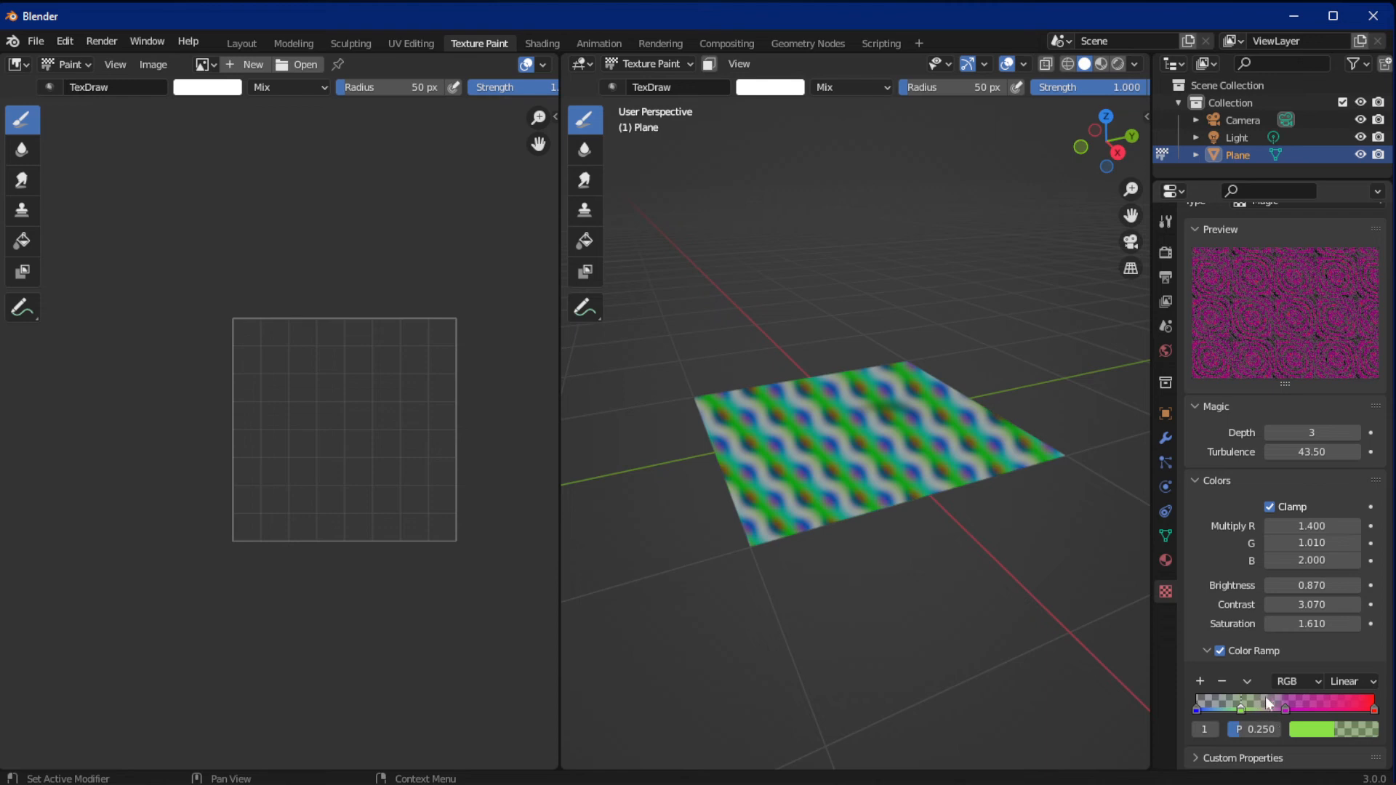
ctrl+click(1290, 704)
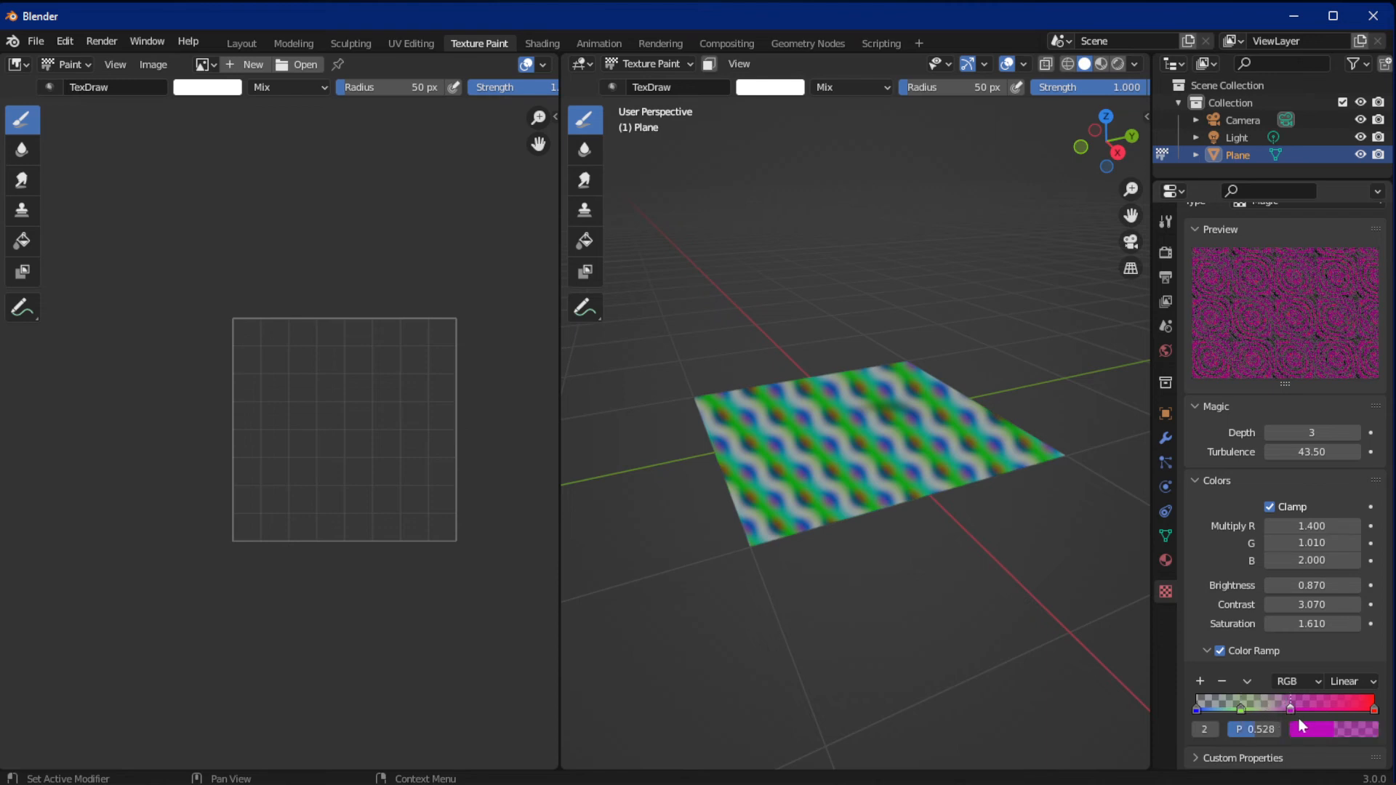
click(1320, 730)
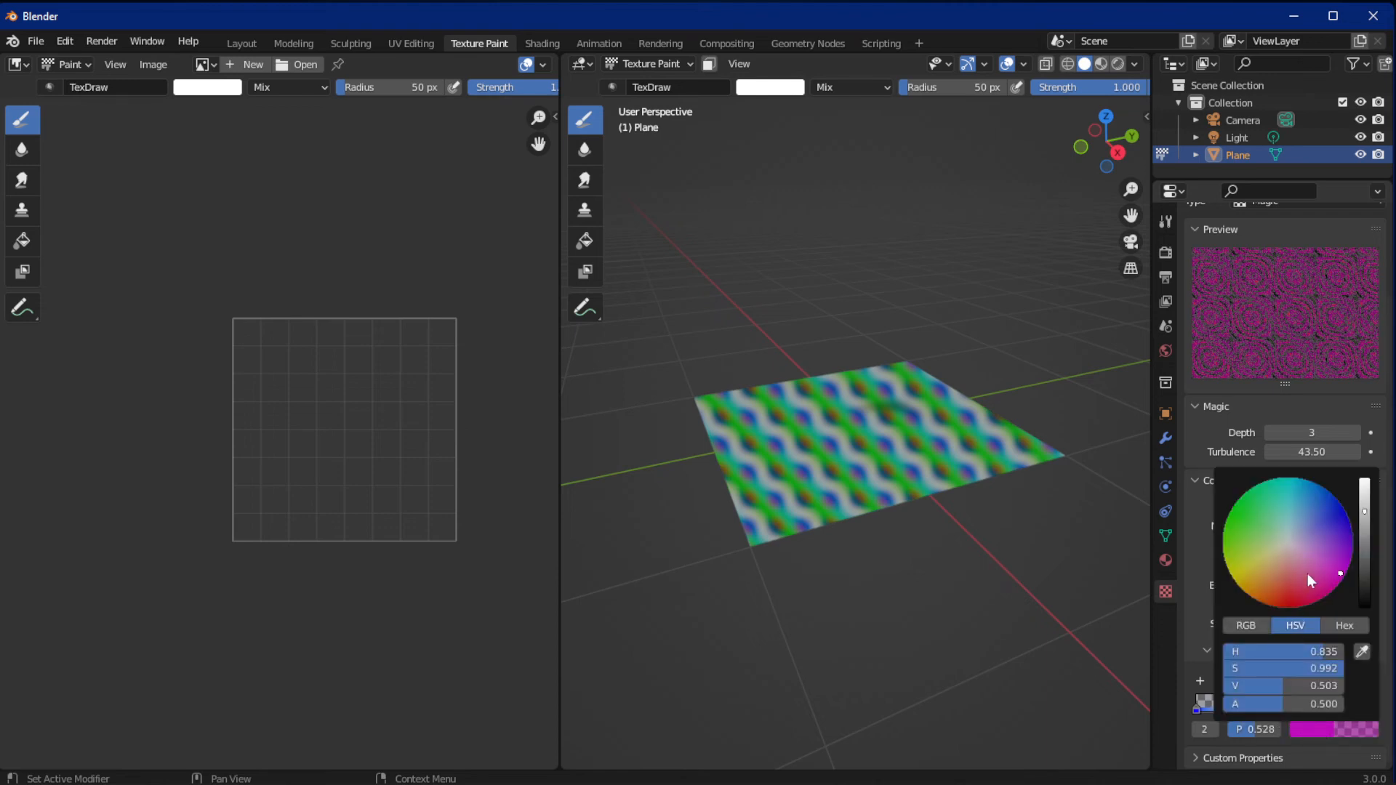
drag(1308, 574, 1224, 561)
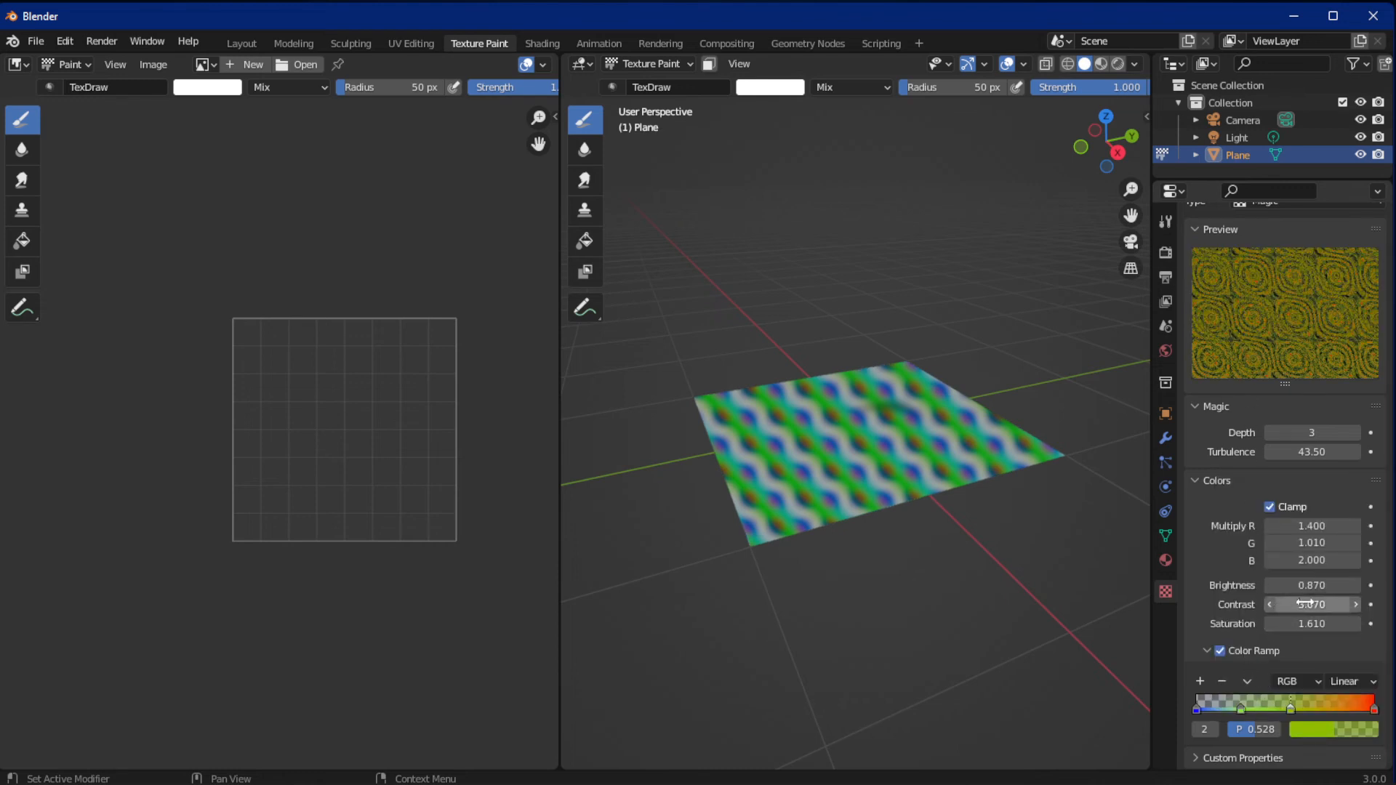
Set the texture's contrast to 1.740 and brightness to 0.540, and its Magic pattern to depth 1 and turbulence 47.40.
drag(1306, 603, 1317, 603)
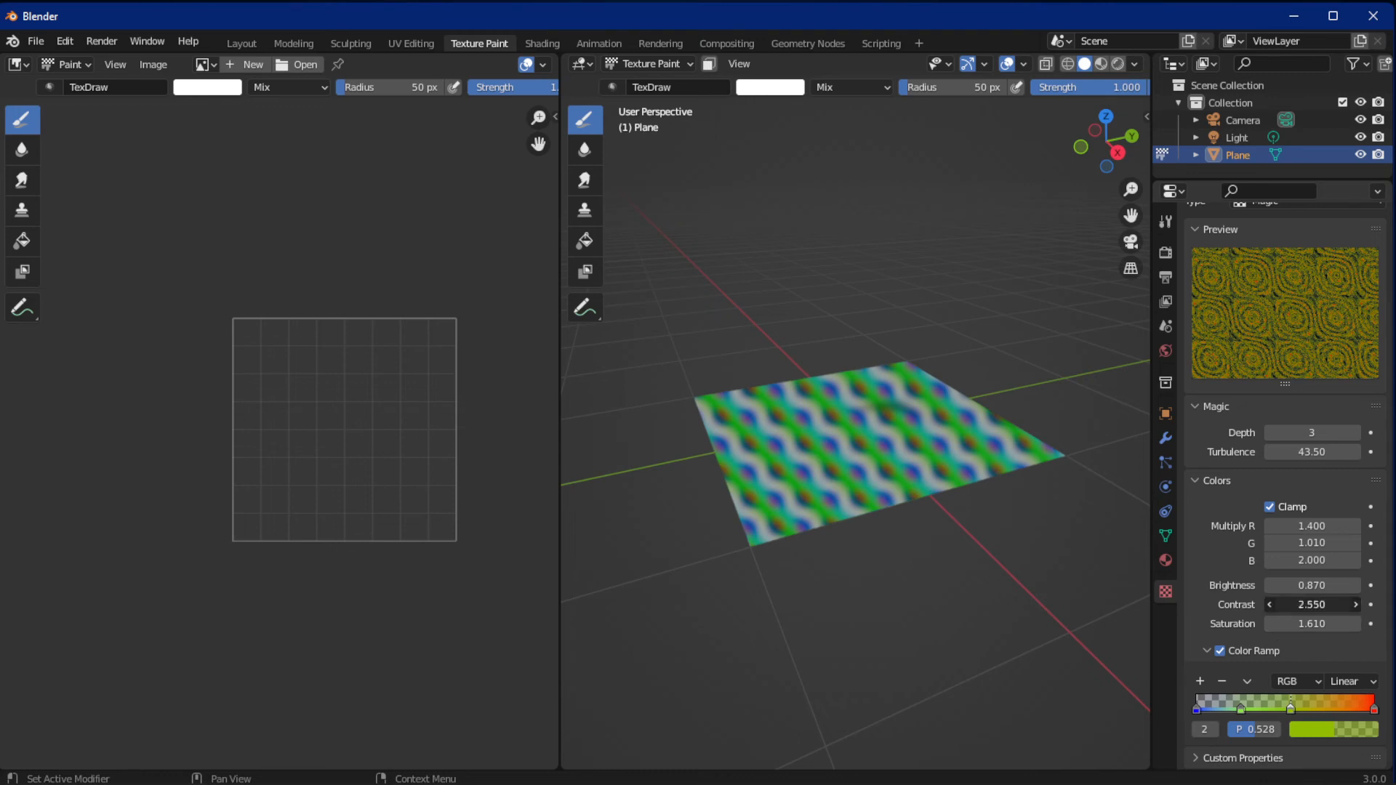
drag(1307, 602, 1324, 586)
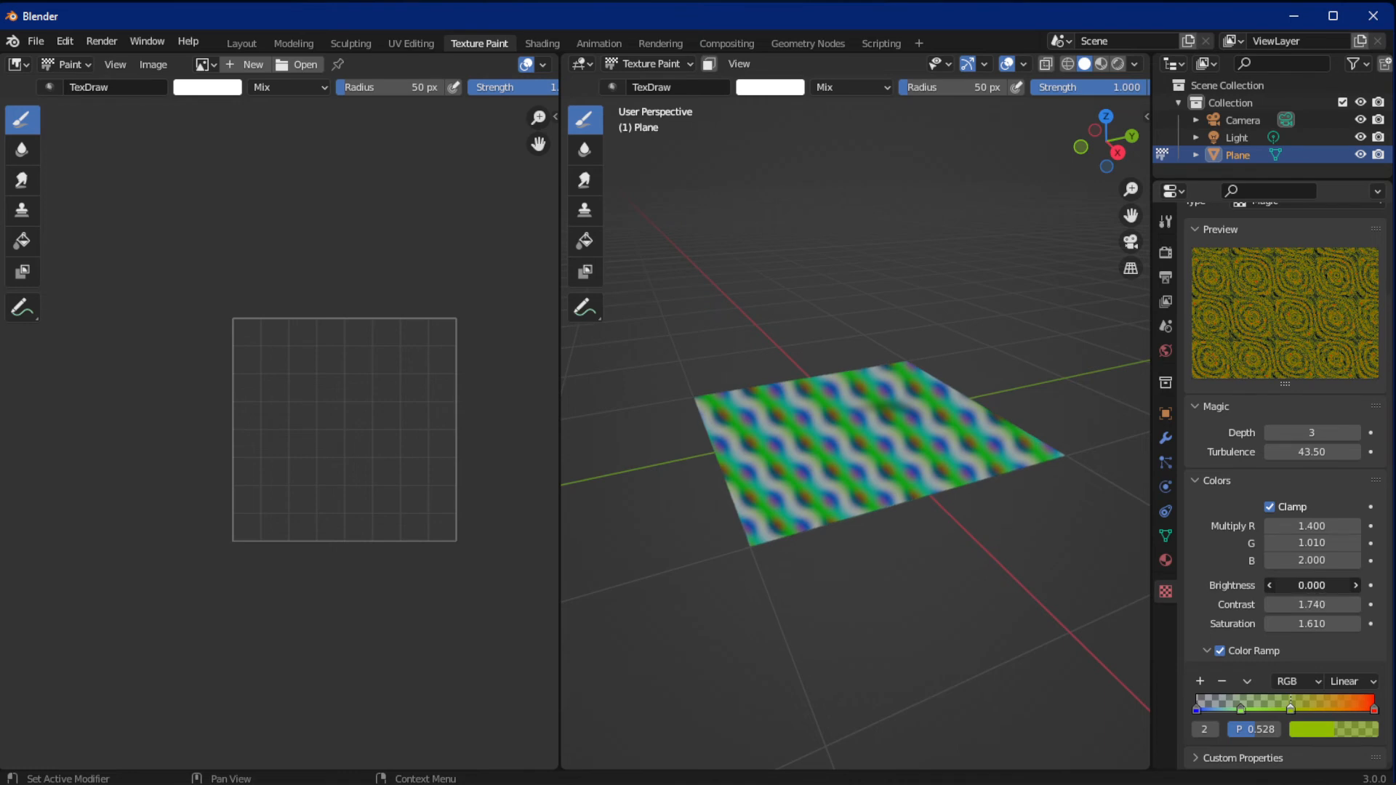
drag(1313, 586, 1316, 585)
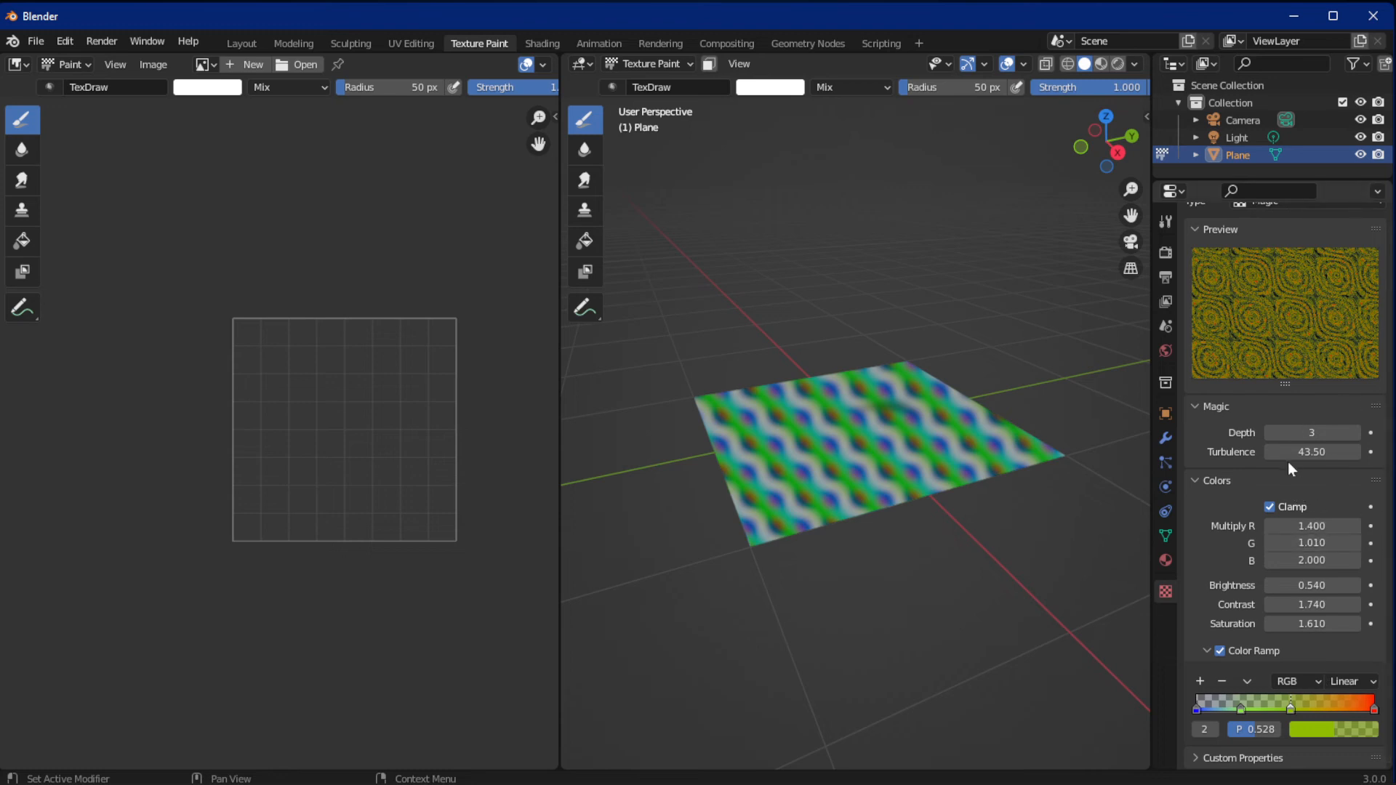
mouse_move(1299, 452)
mouse_down()
mouse_move(1324, 451)
mouse_move(1290, 452)
mouse_move(1330, 433)
mouse_move(1295, 433)
mouse_up()
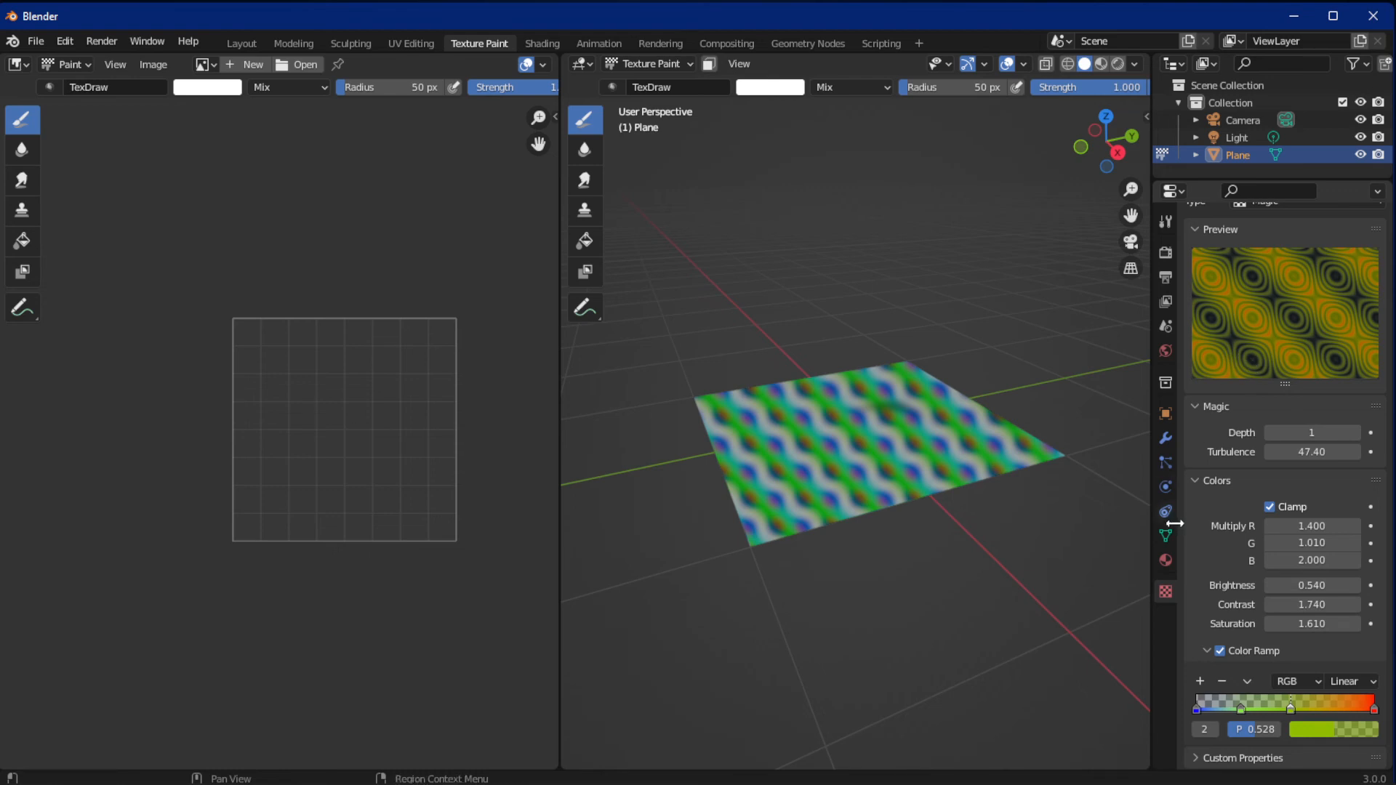
scroll(1252, 469, up, 4)
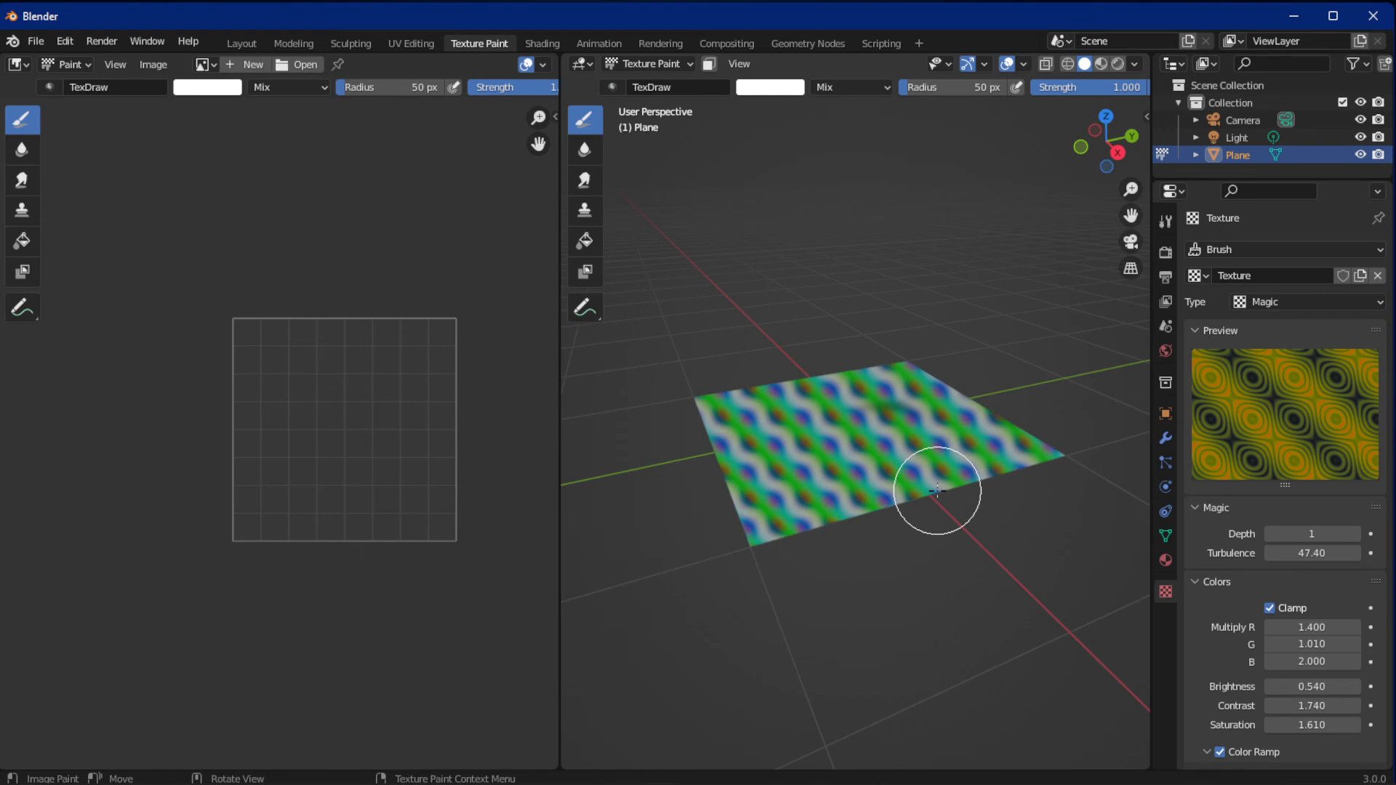
Unlink the current brush texture and create a new one of type Magic with its depth set to 0.
click(1307, 302)
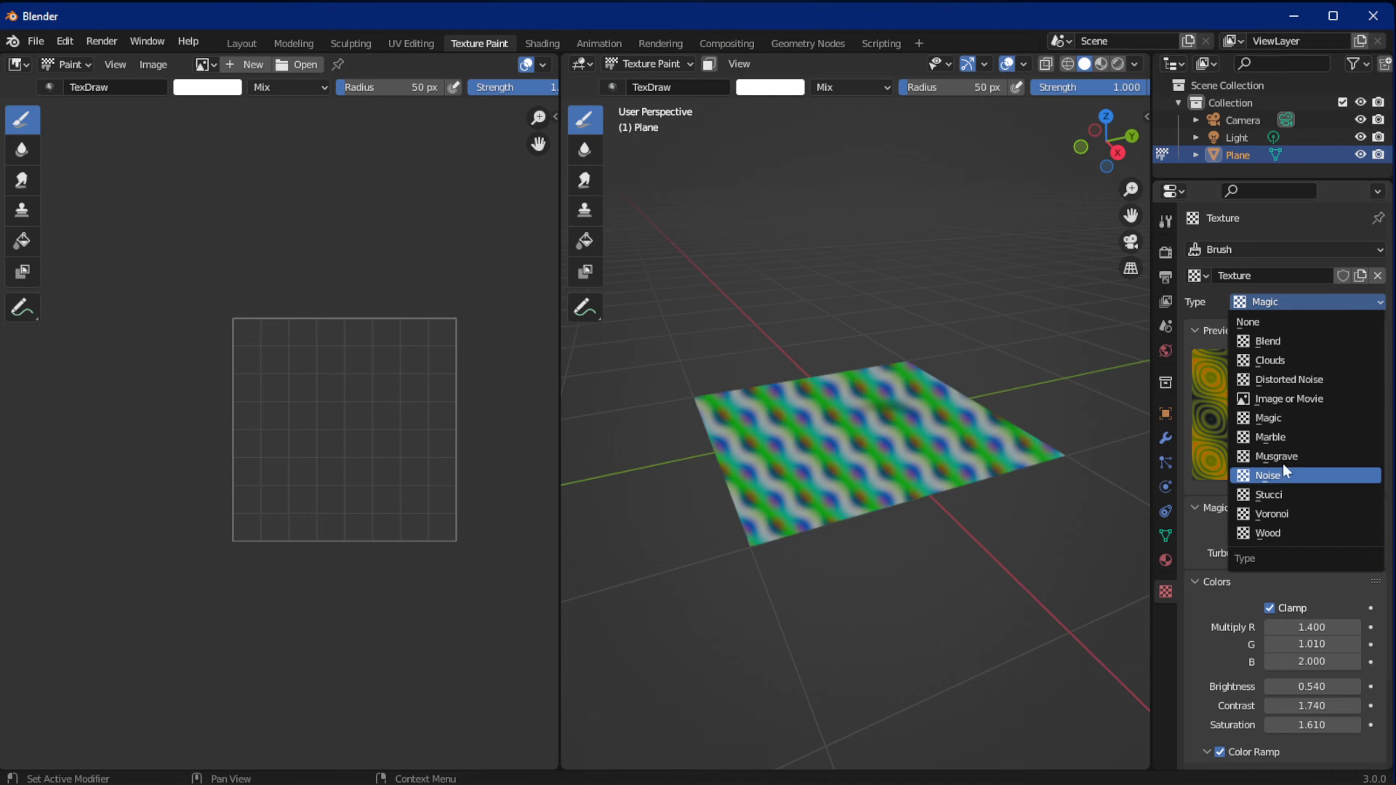
click(1281, 421)
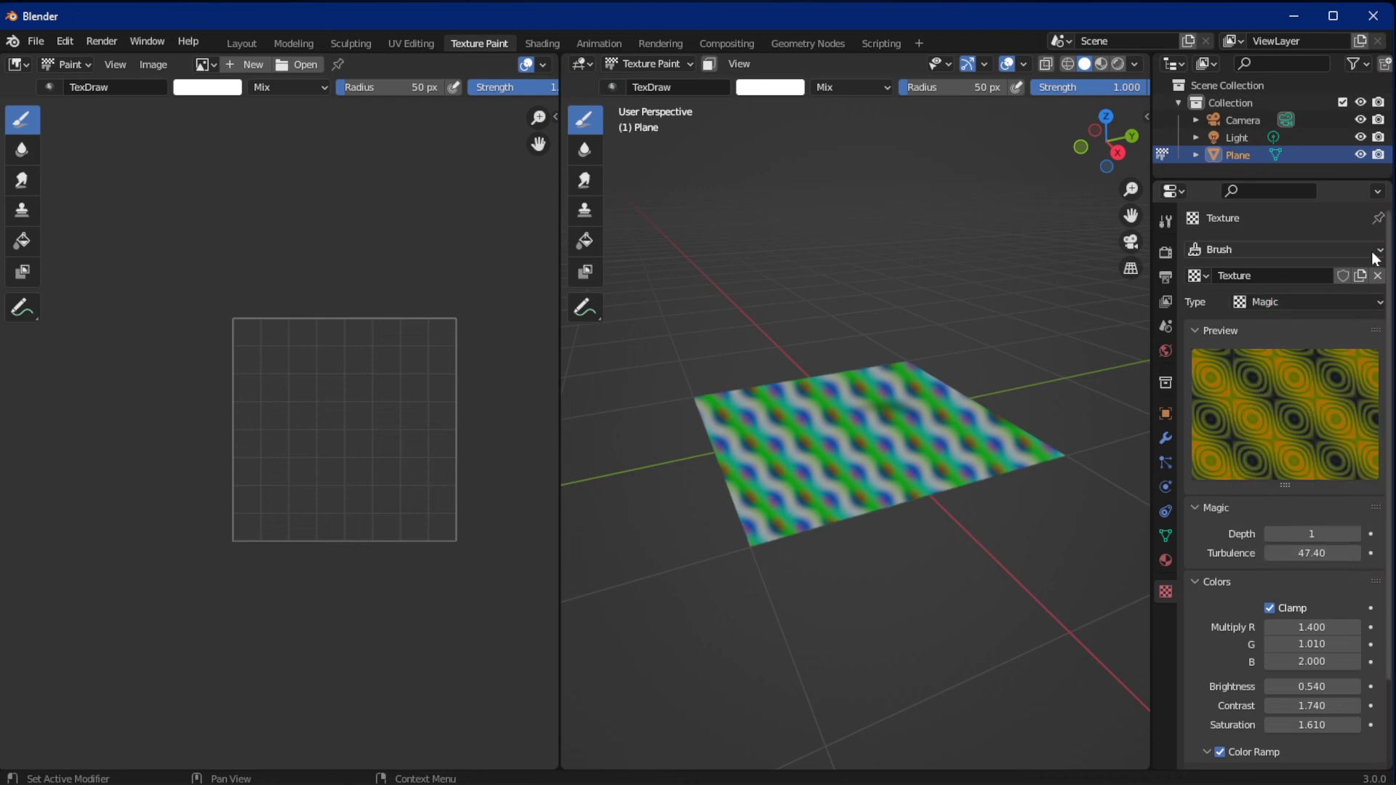
click(1378, 277)
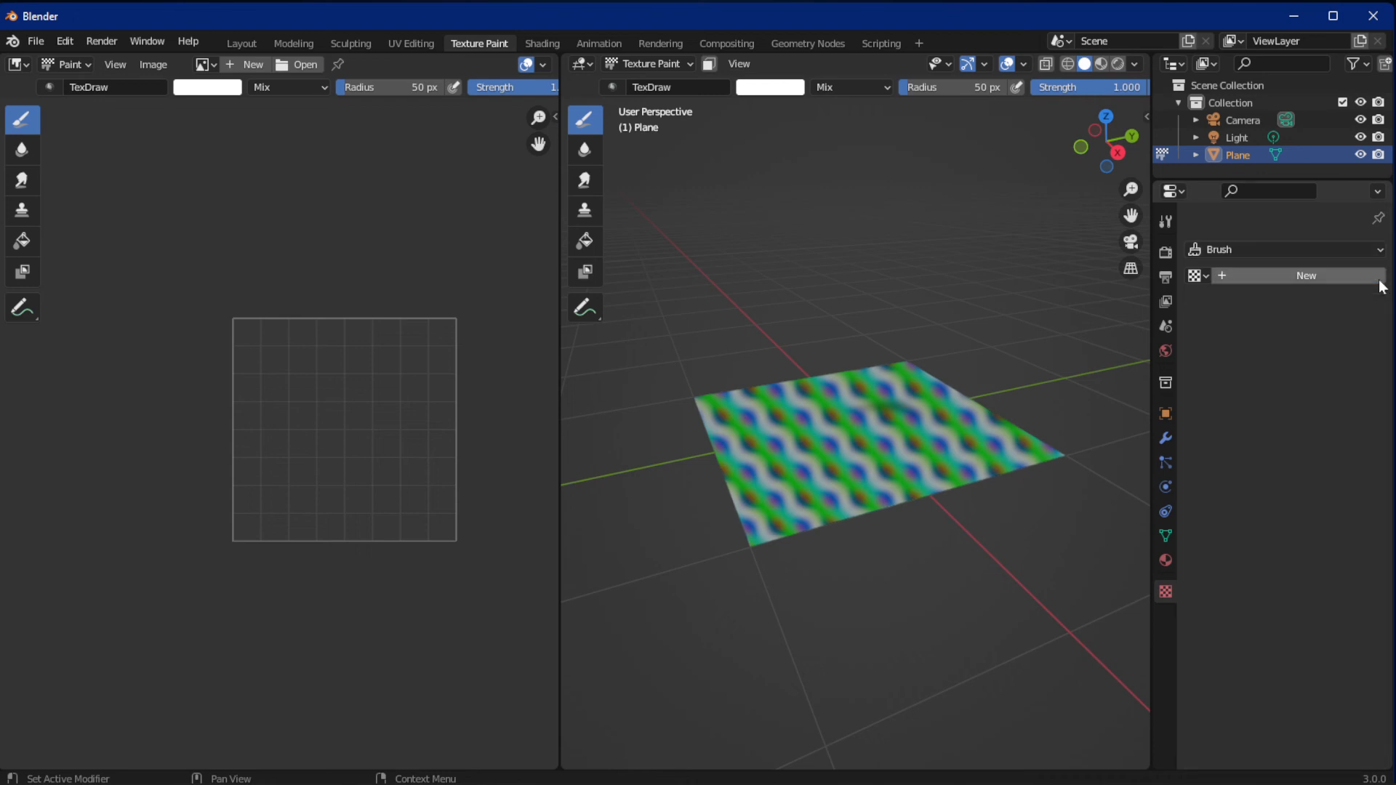
click(1297, 276)
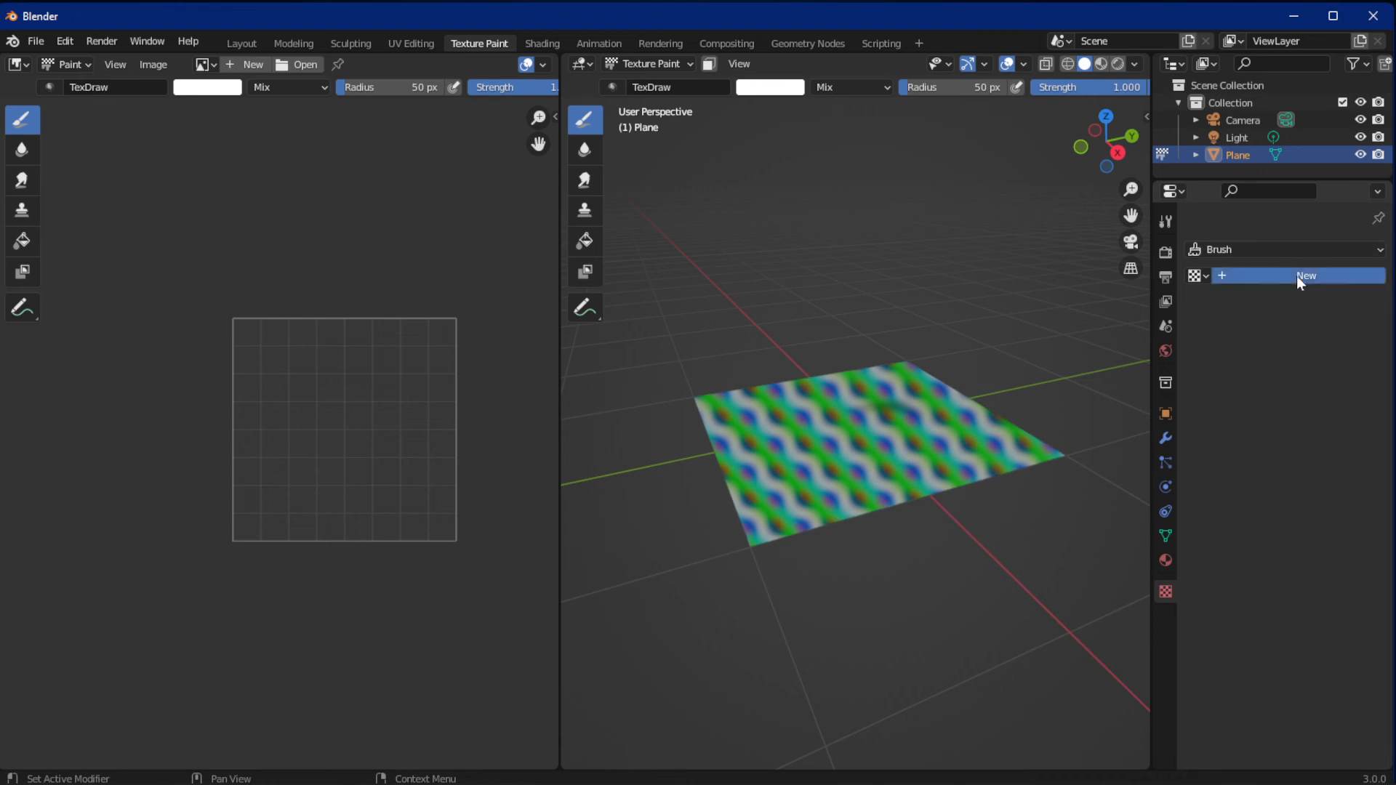
click(1299, 299)
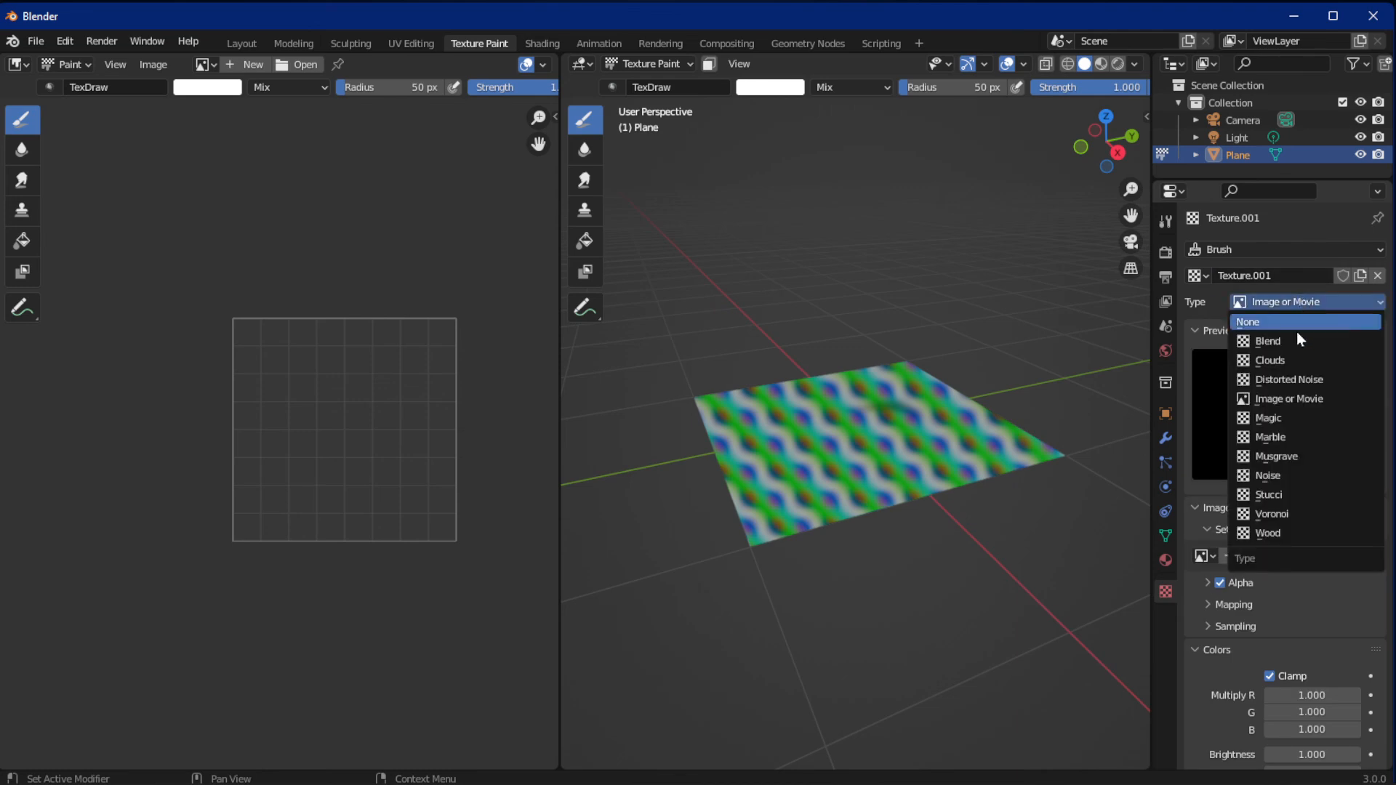
click(1277, 417)
drag(1298, 534, 1277, 534)
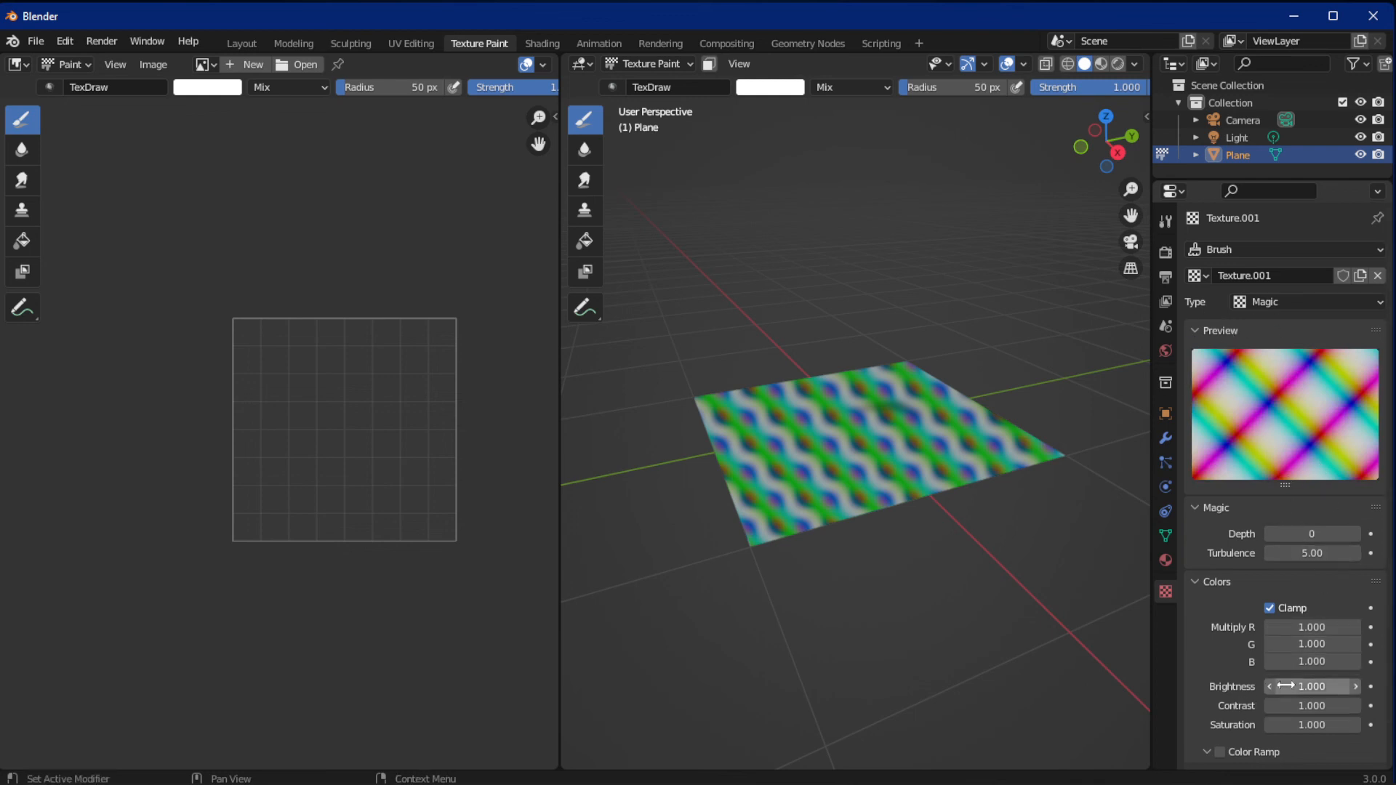
Set the Magic texture's brightness to 0.510 and paint the pattern over the whole plane.
mouse_move(1286, 686)
mouse_down()
mouse_move(1305, 686)
mouse_move(1265, 686)
mouse_move(1309, 685)
mouse_move(1221, 686)
mouse_up()
mouse_move(772, 329)
mouse_down()
mouse_move(771, 508)
mouse_move(754, 436)
mouse_move(717, 390)
mouse_move(785, 536)
mouse_move(798, 381)
mouse_move(888, 509)
mouse_move(870, 429)
mouse_move(1025, 517)
mouse_move(894, 386)
mouse_move(1007, 446)
mouse_move(924, 522)
mouse_move(788, 536)
mouse_move(683, 480)
mouse_move(739, 381)
mouse_move(1029, 425)
mouse_up()
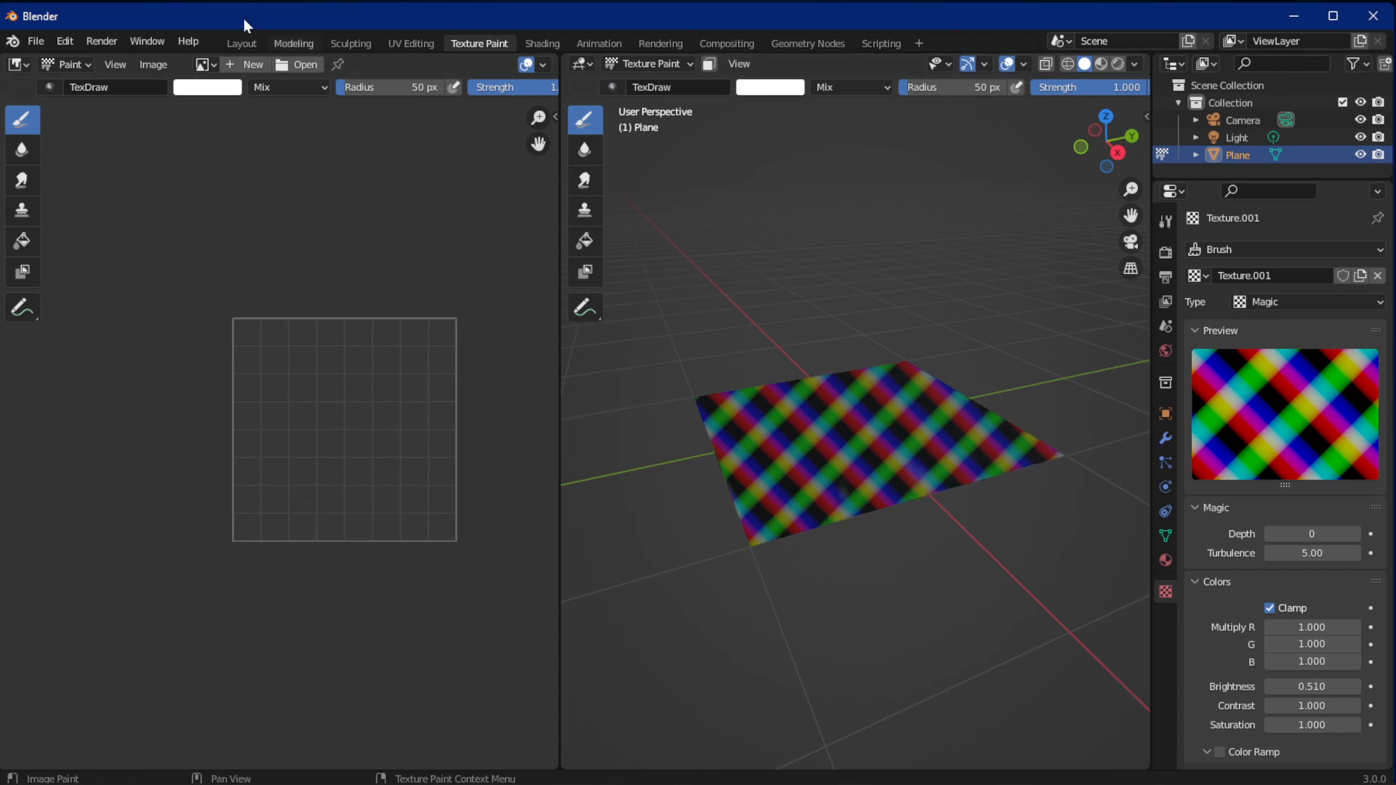
Switch to the Layout workspace and show the painted plane in Material Preview shading to inspect its pattern from several angles.
click(241, 43)
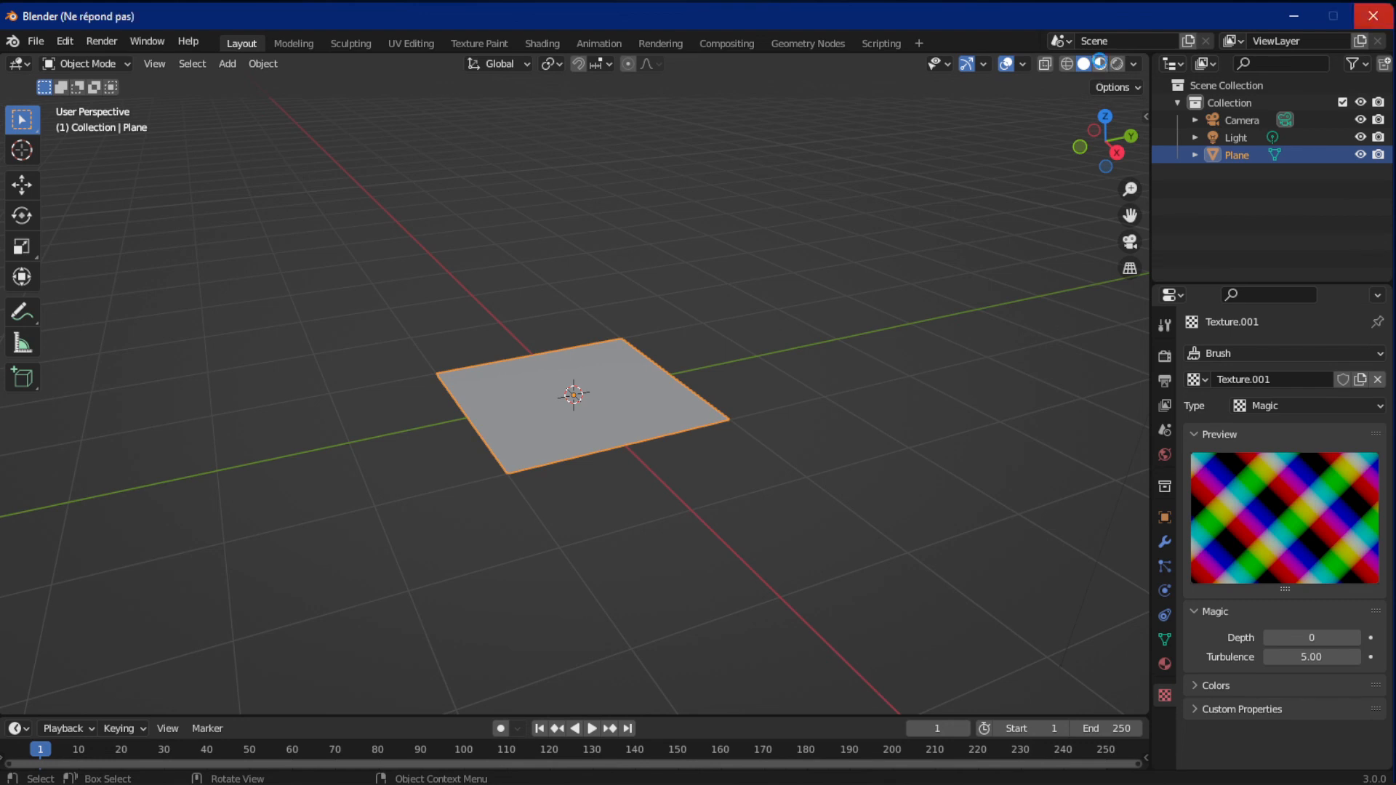
click(1101, 64)
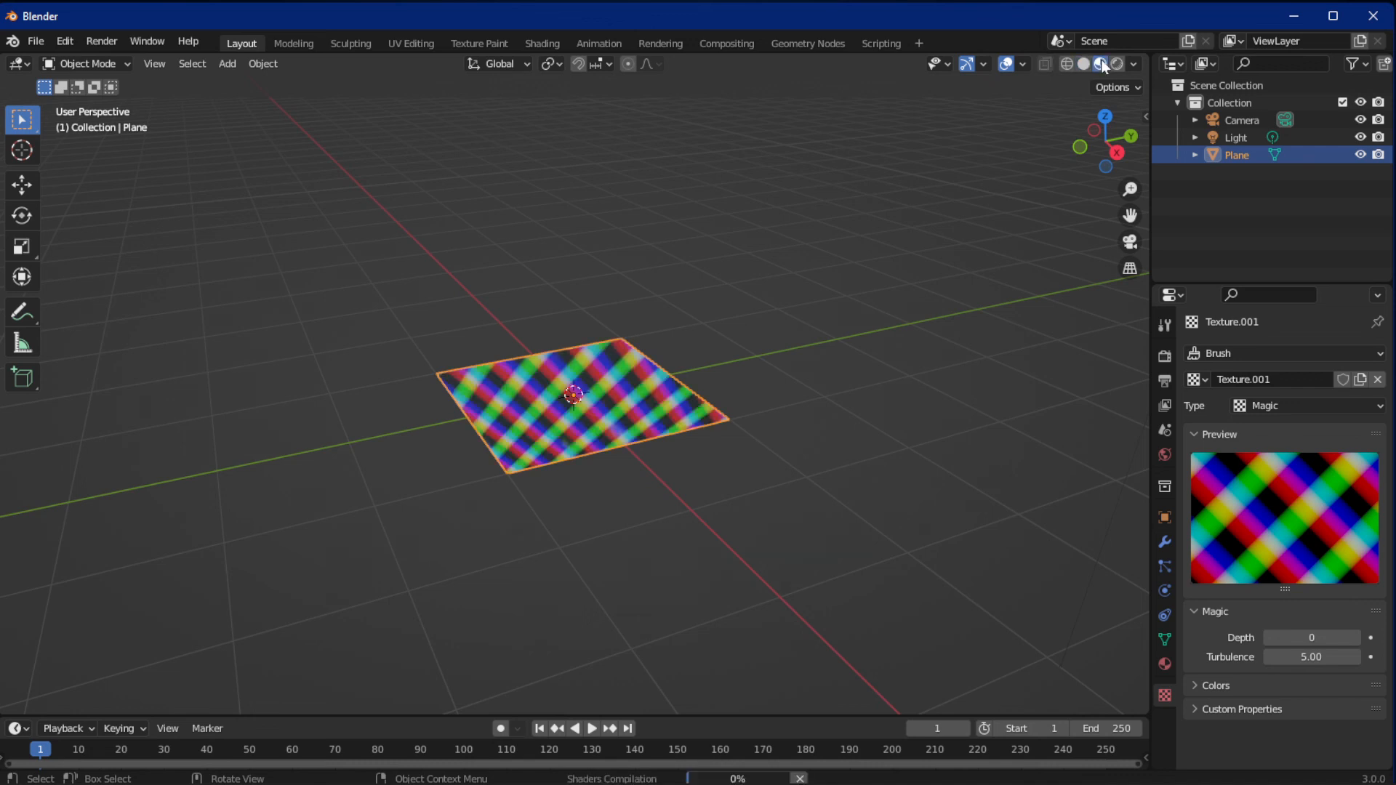
middle_drag(657, 438, 810, 547)
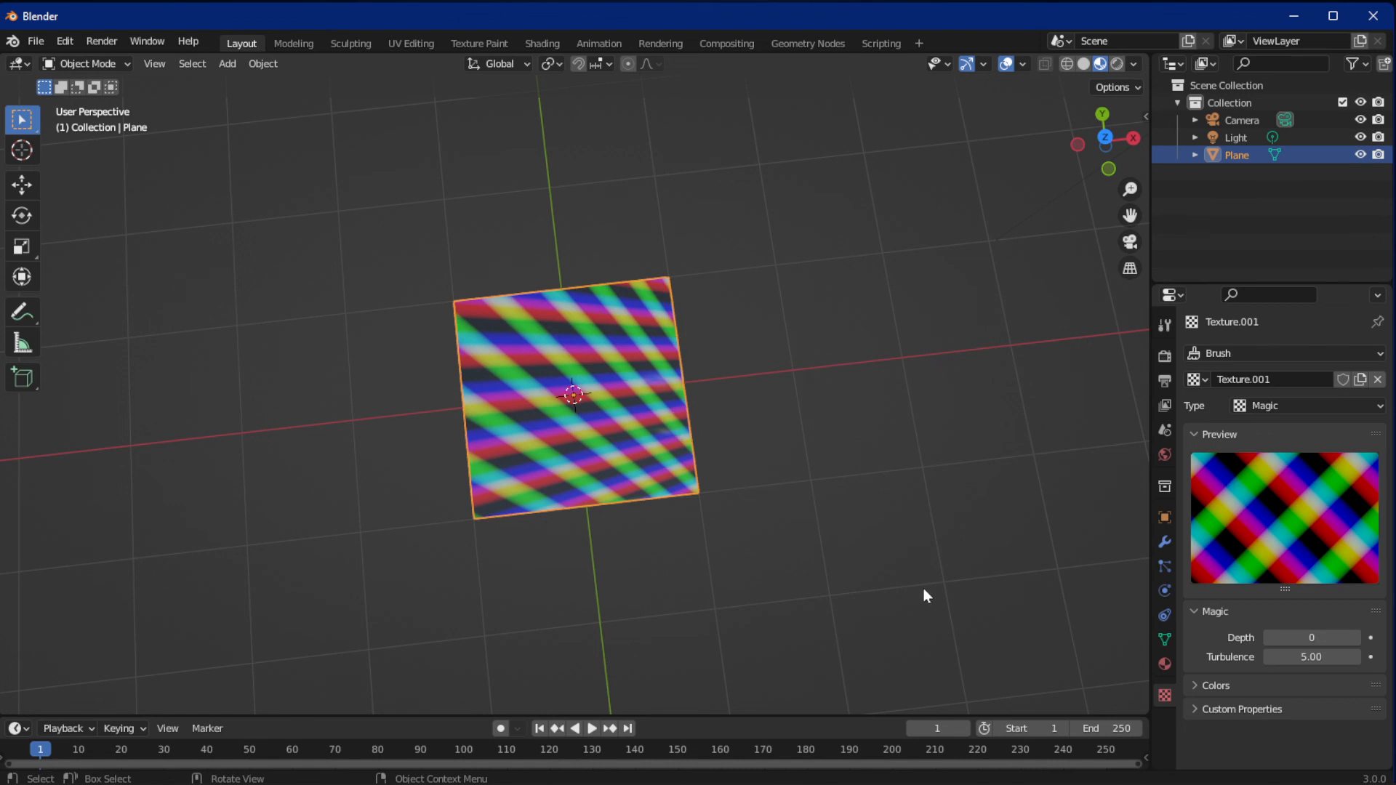
middle_drag(926, 597, 918, 557)
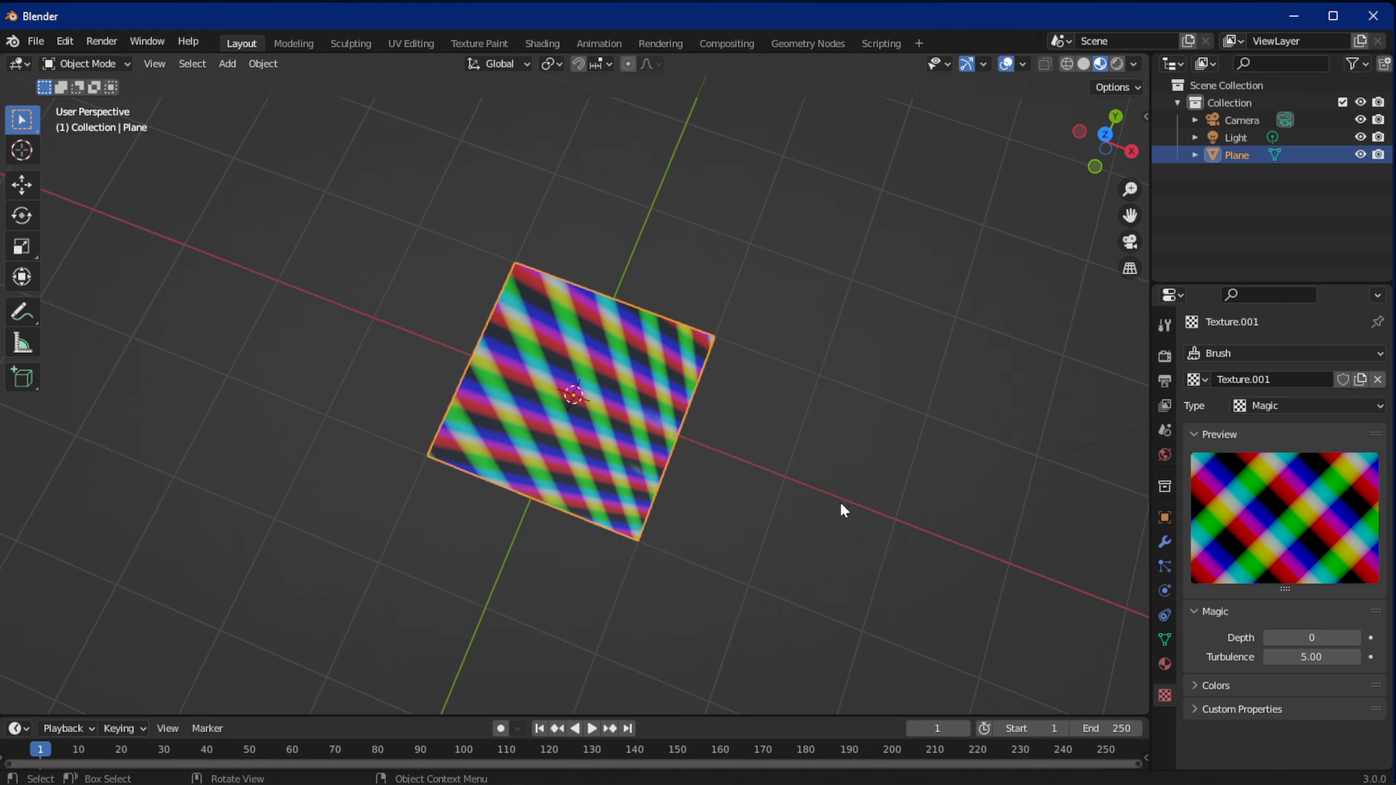
middle_drag(831, 512, 950, 427)
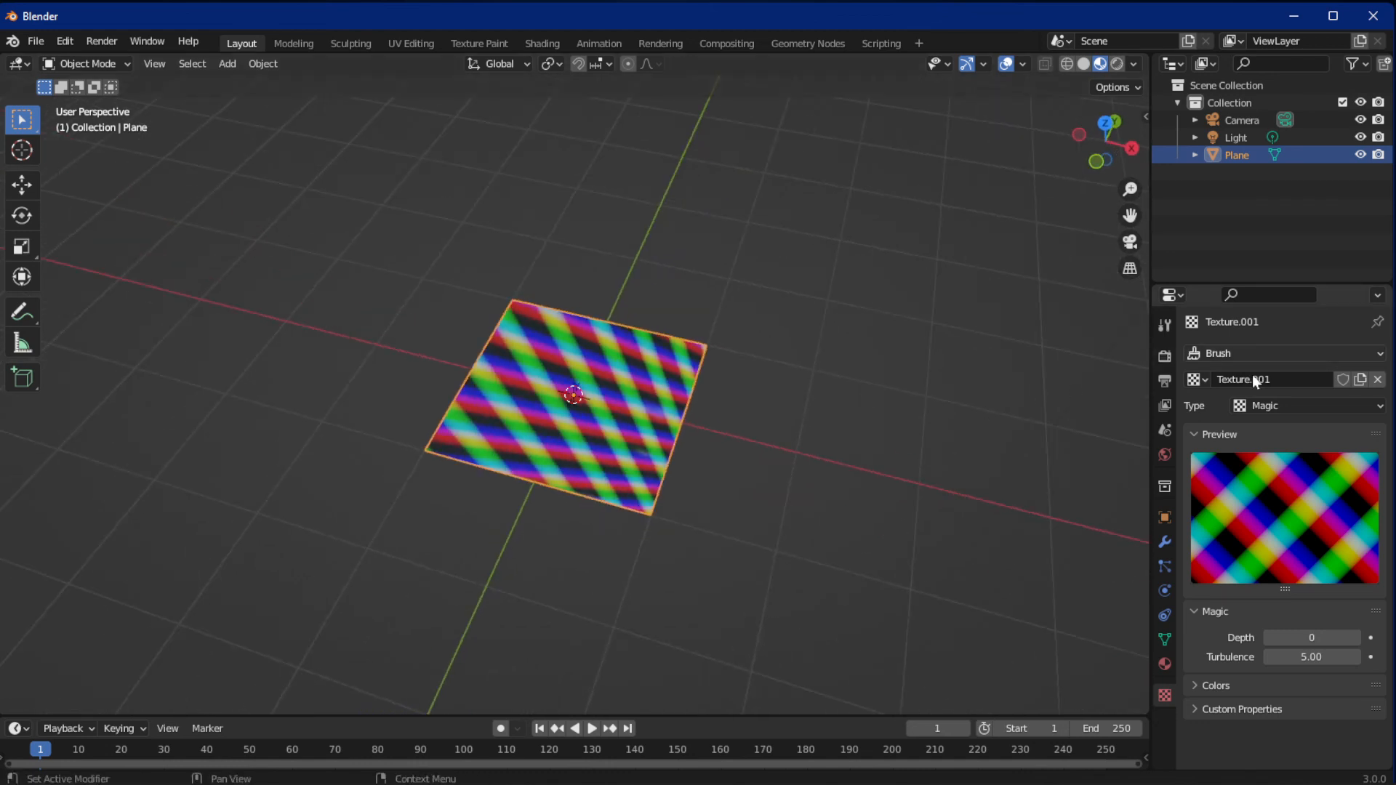
Open the list of available types for the brush texture.
click(1279, 412)
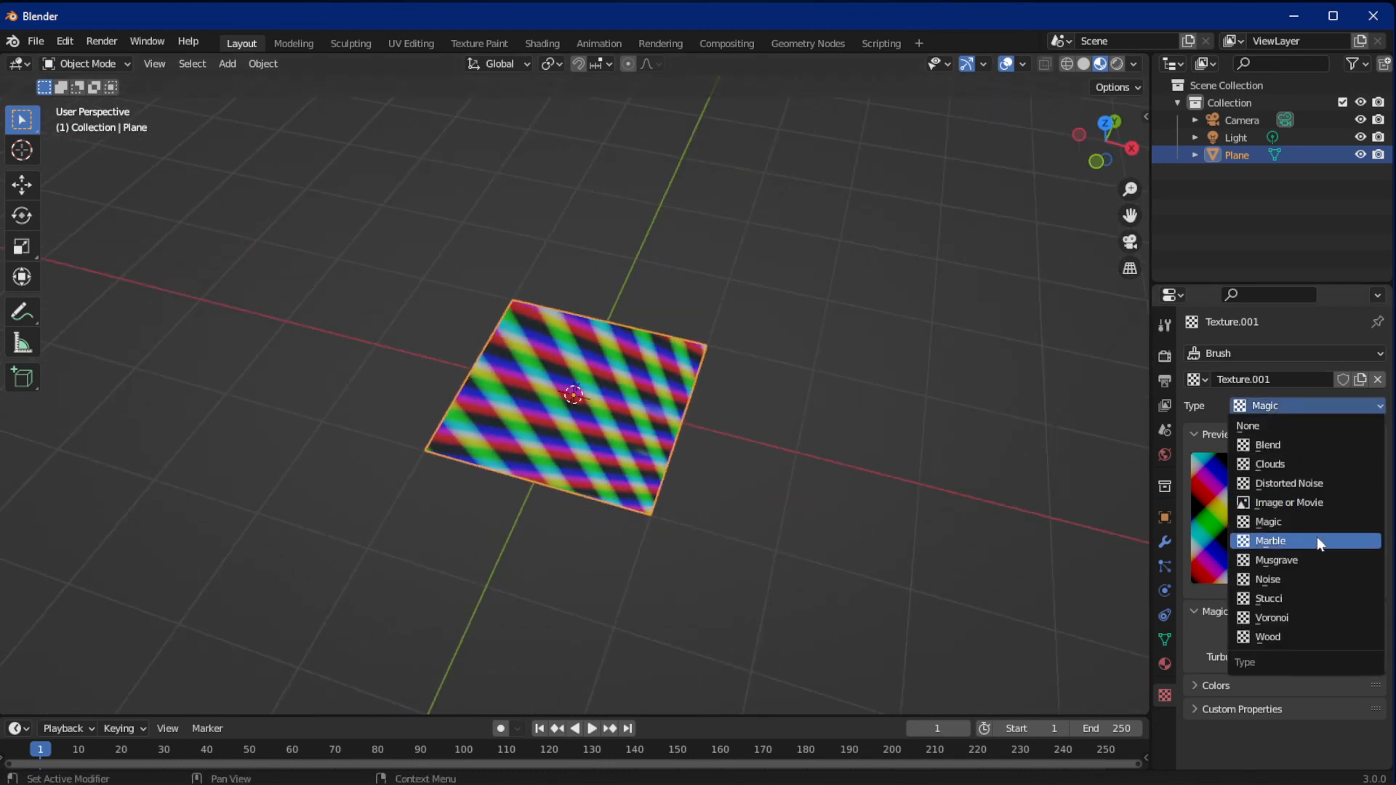